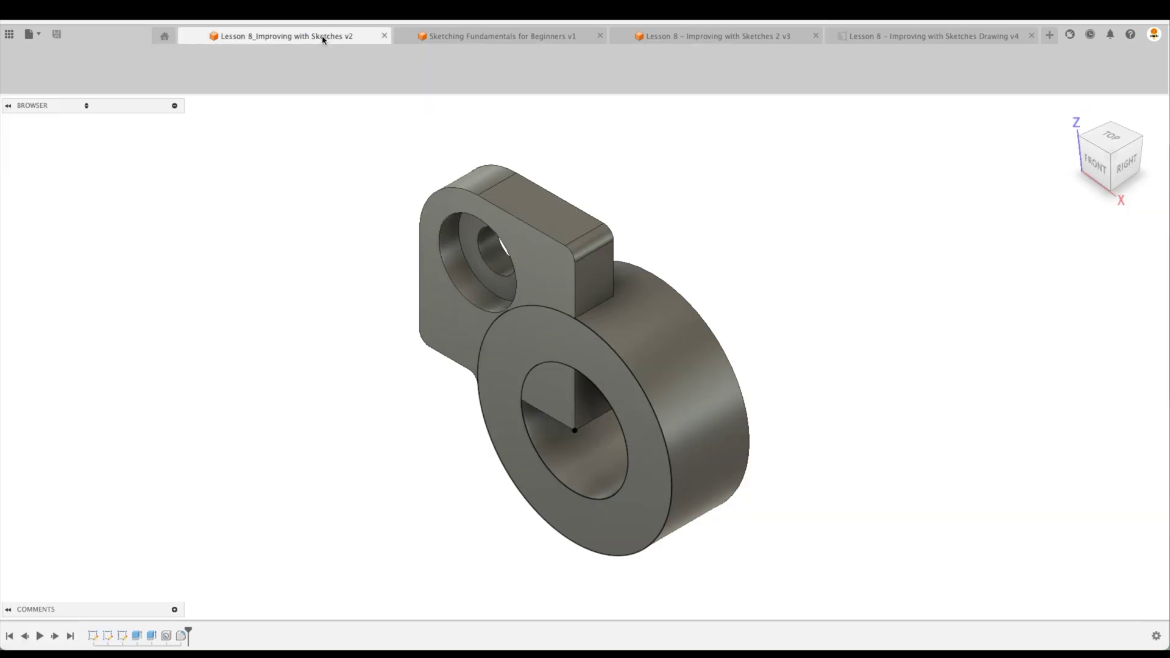
- Examine the three separate sketches behind the part in the Lesson 8_Improving with Sketches design, opening each one in turn
{"action": "left_click", "coordinate": [322, 38]}
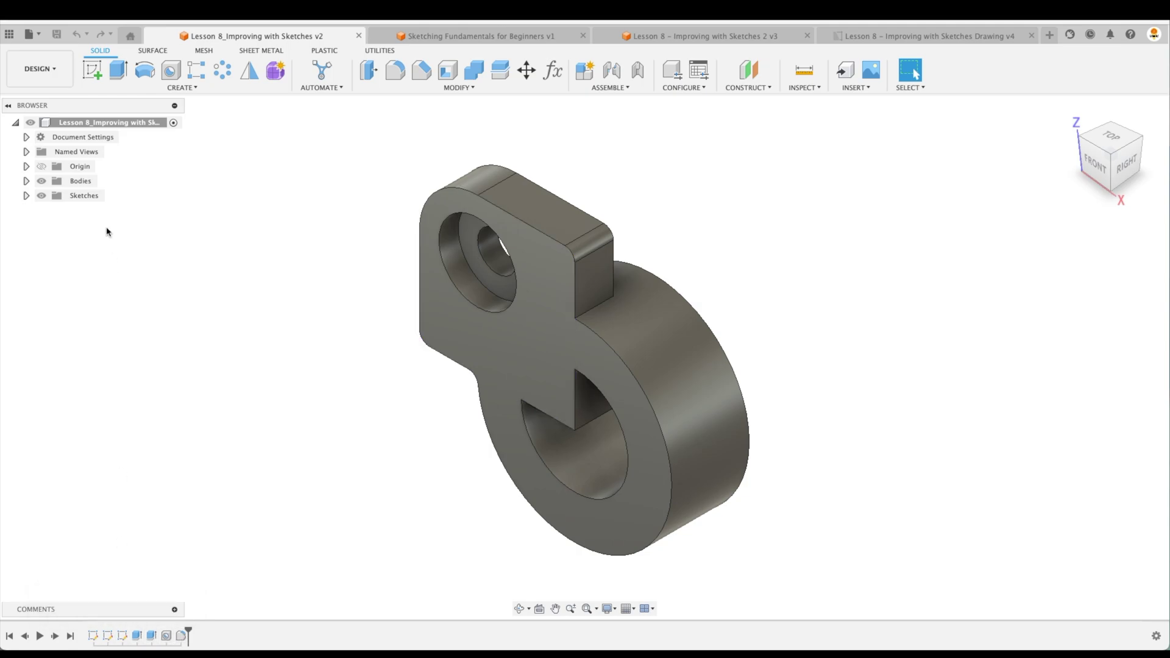
{"action": "left_click", "coordinate": [26, 195]}
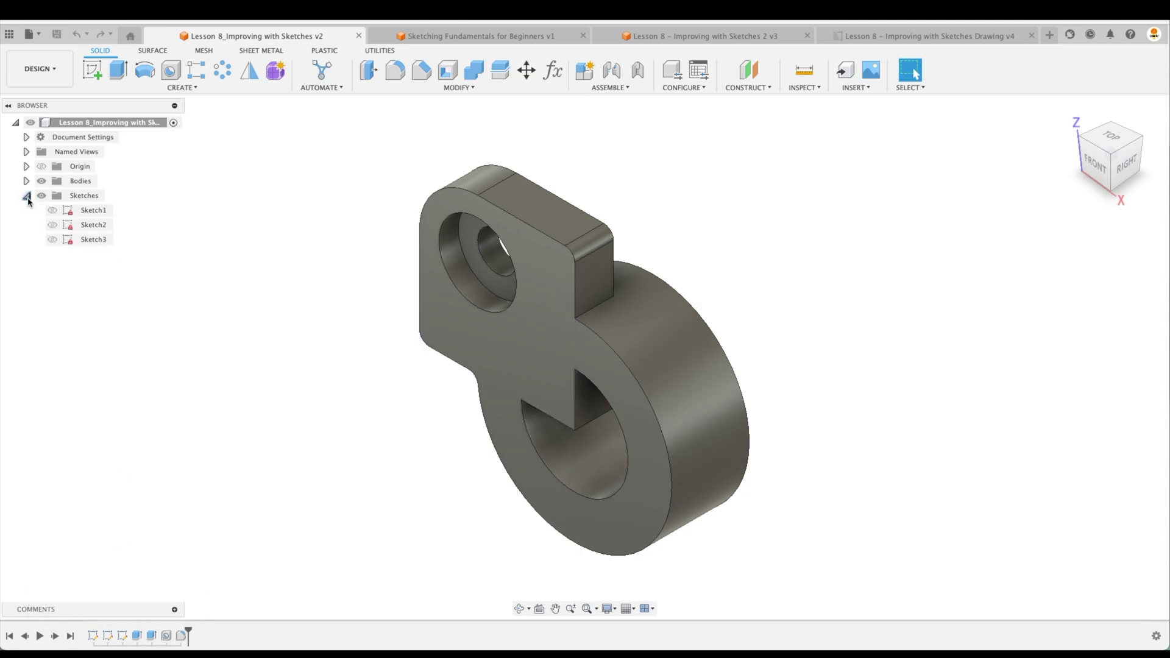
{"action": "double_click", "coordinate": [92, 635]}
{"action": "middle_click_drag", "start_coordinate": [817, 462], "coordinate": [689, 410]}
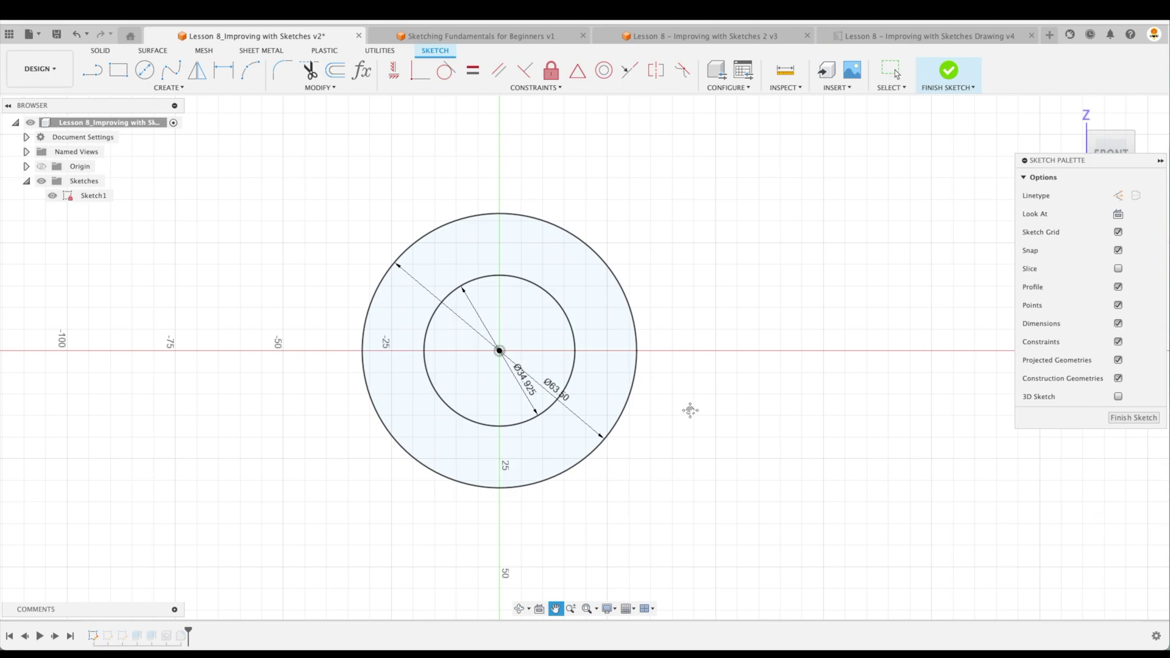
{"action": "left_click", "coordinate": [579, 437]}
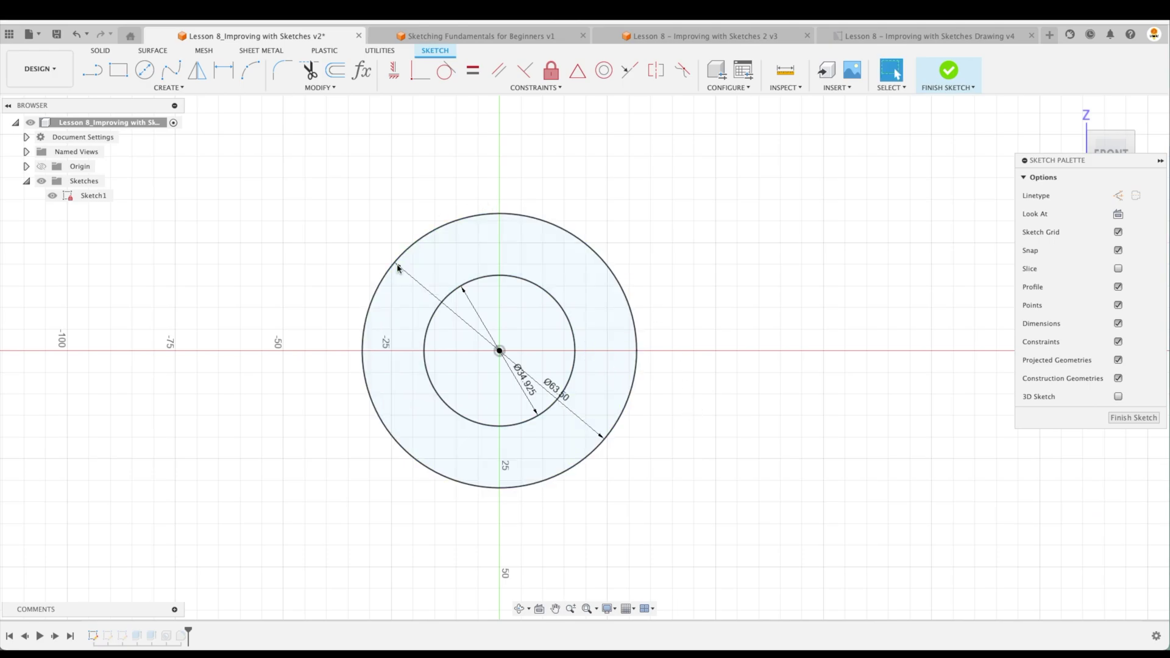
{"action": "left_click", "coordinate": [1135, 418]}
{"action": "double_click", "coordinate": [120, 639]}
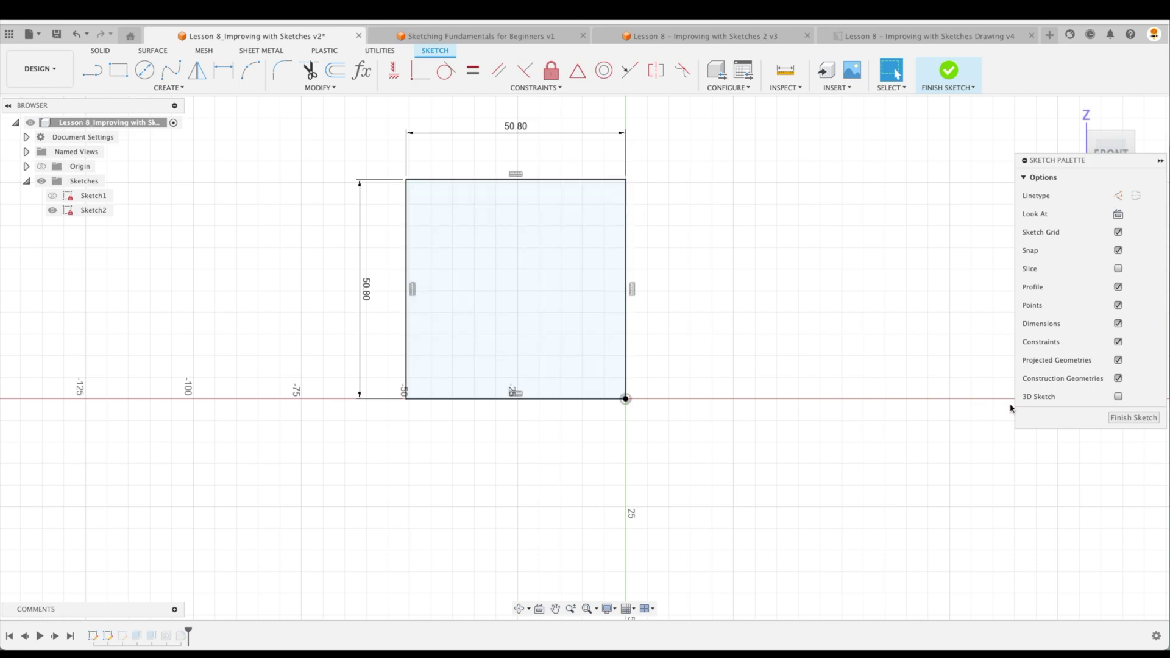
{"action": "left_click", "coordinate": [1133, 418]}
{"action": "double_click", "coordinate": [122, 635]}
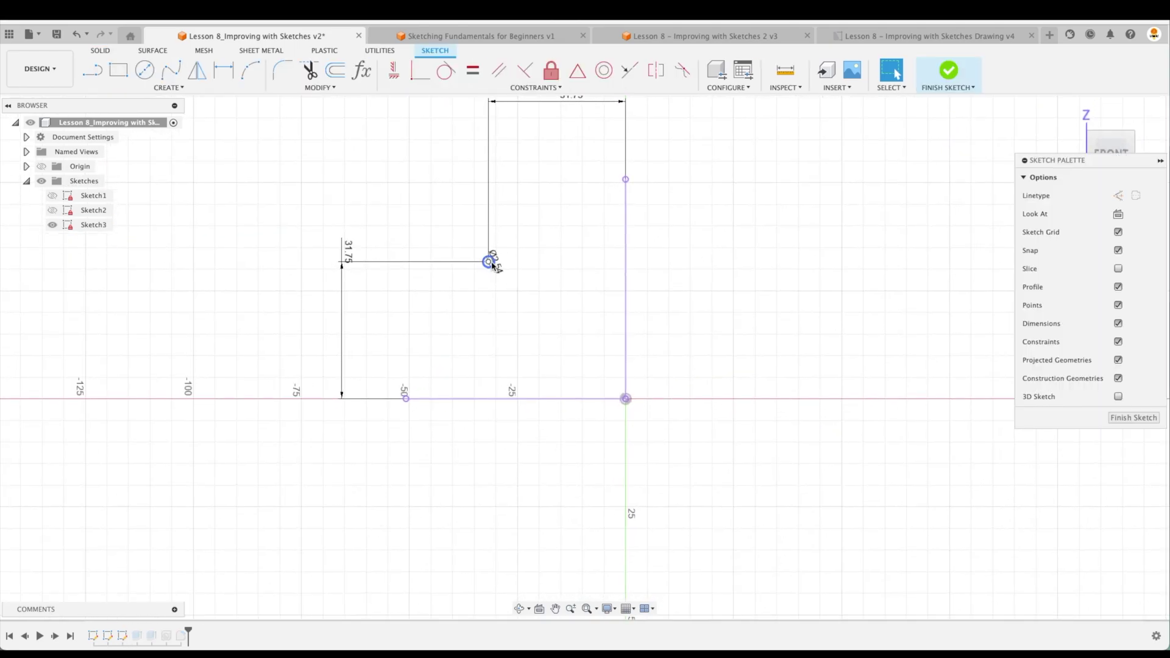
{"action": "left_click", "coordinate": [1134, 418]}
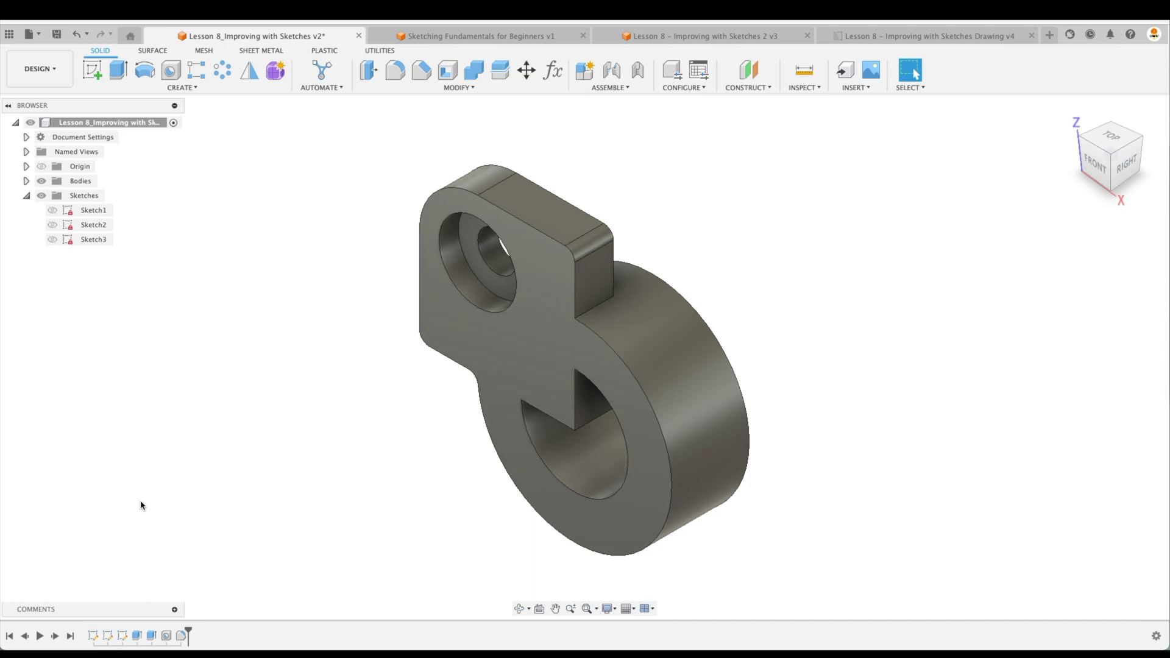
- Examine the single combined sketch in the Lesson 8 – Improving with Sketches 2 design, then return to the Lesson 8_Improving with Sketches design
{"action": "left_click", "coordinate": [757, 34]}
{"action": "mouse_move", "coordinate": [95, 638]}
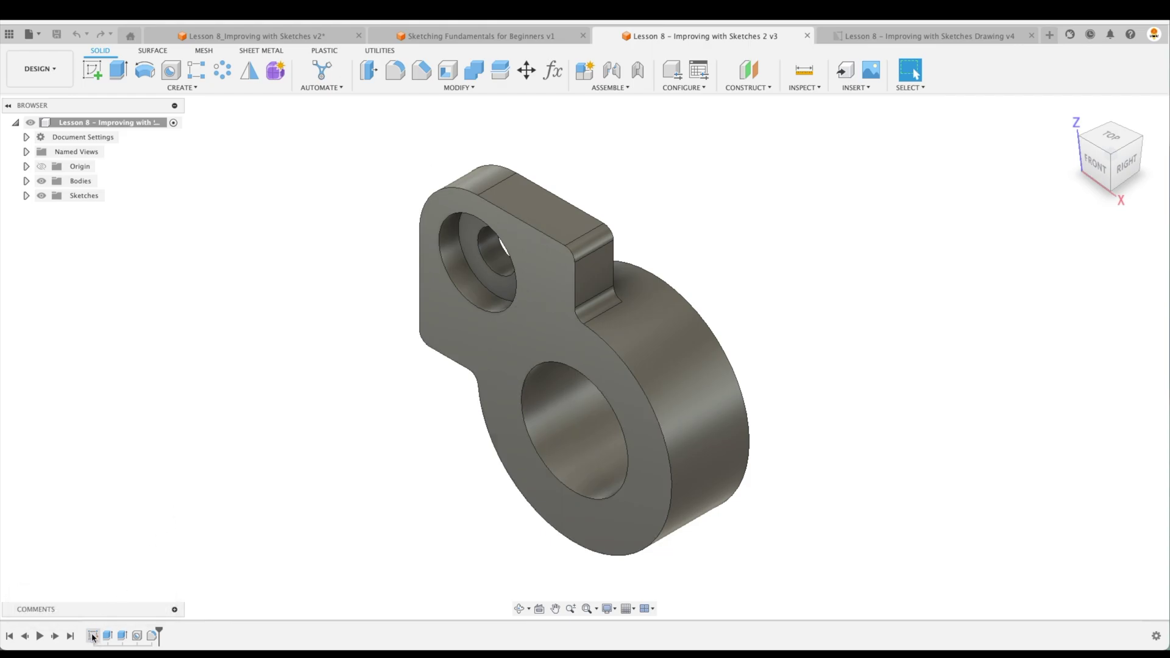
{"action": "double_click", "coordinate": [93, 635]}
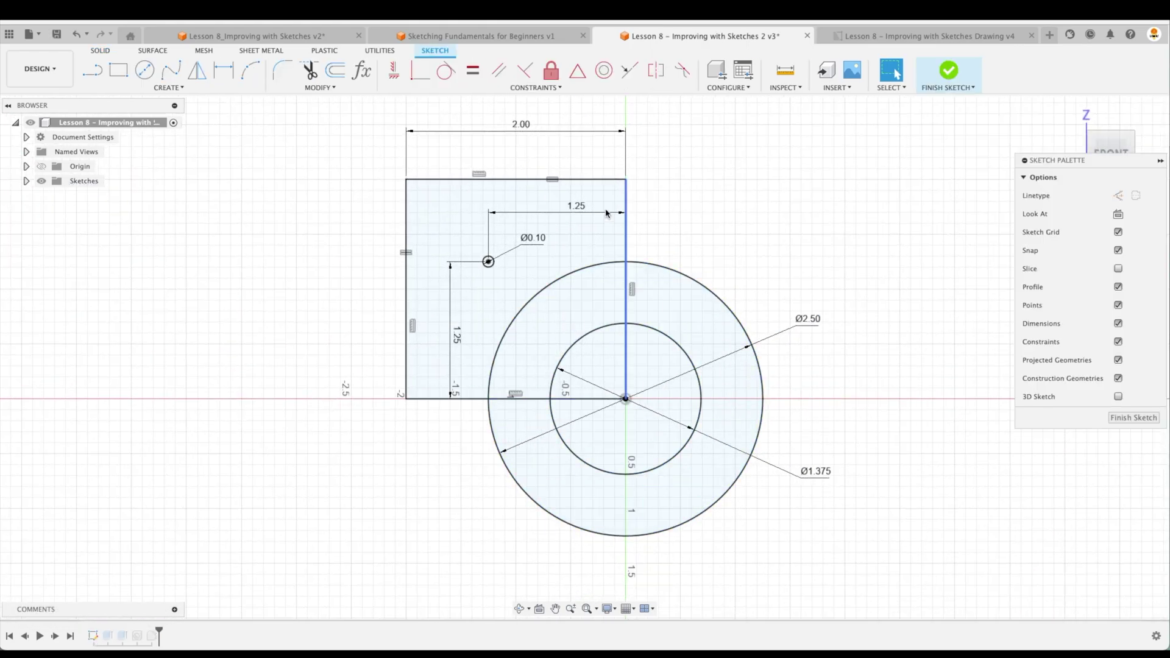
{"action": "left_click", "coordinate": [475, 355]}
{"action": "left_click", "coordinate": [1131, 418]}
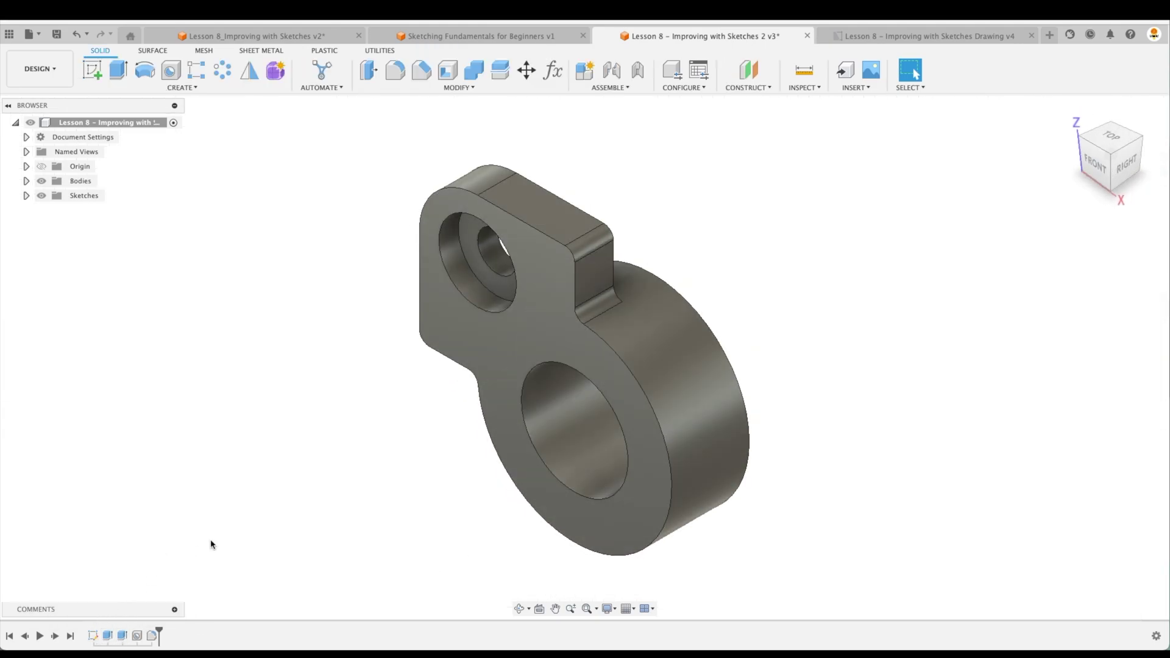
{"action": "left_click", "coordinate": [330, 39]}
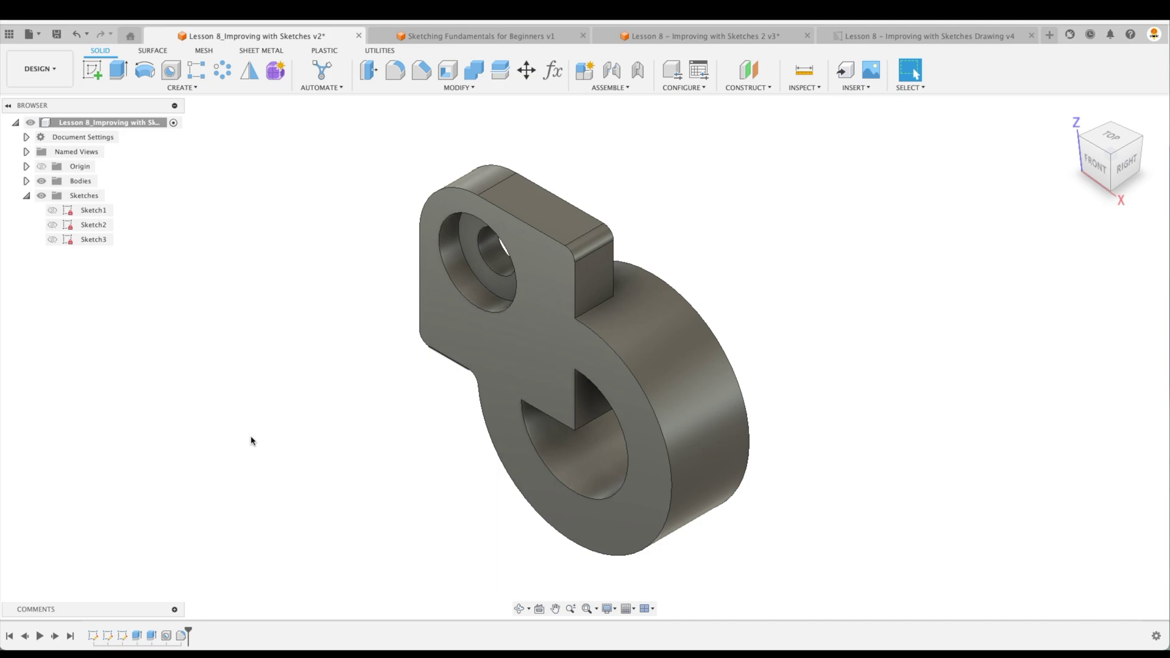
- Switch to the empty Sketching Fundamentals for Beginners design and start a sketch on the front (XZ) plane
{"action": "left_click", "coordinate": [505, 40]}
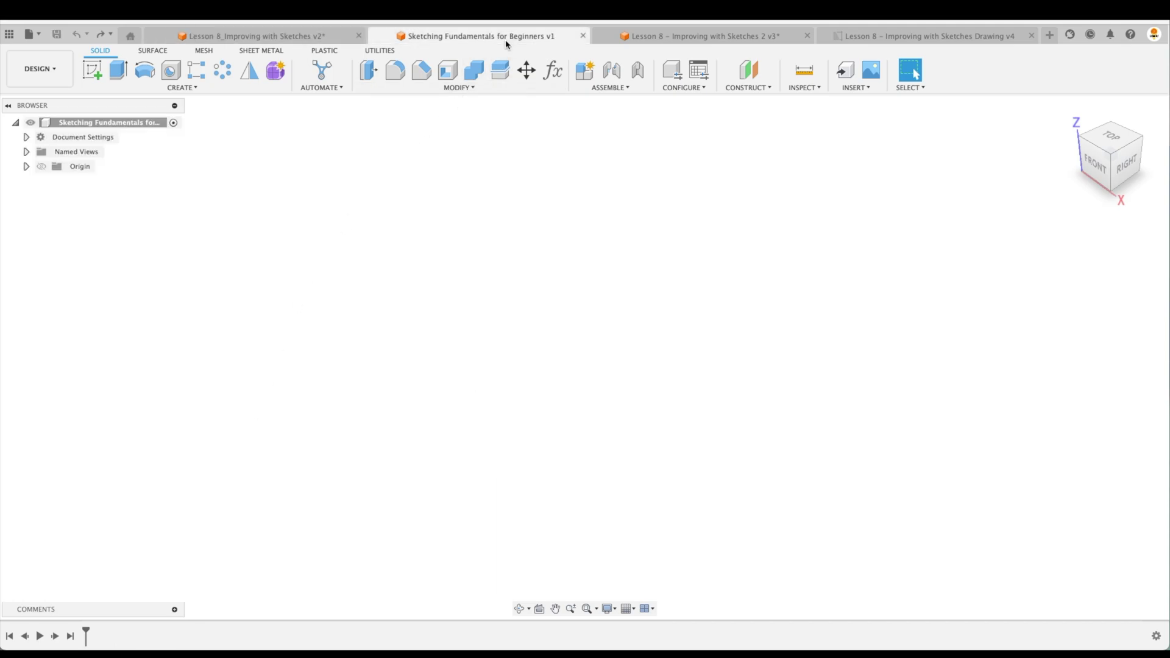
{"action": "left_click", "coordinate": [92, 70]}
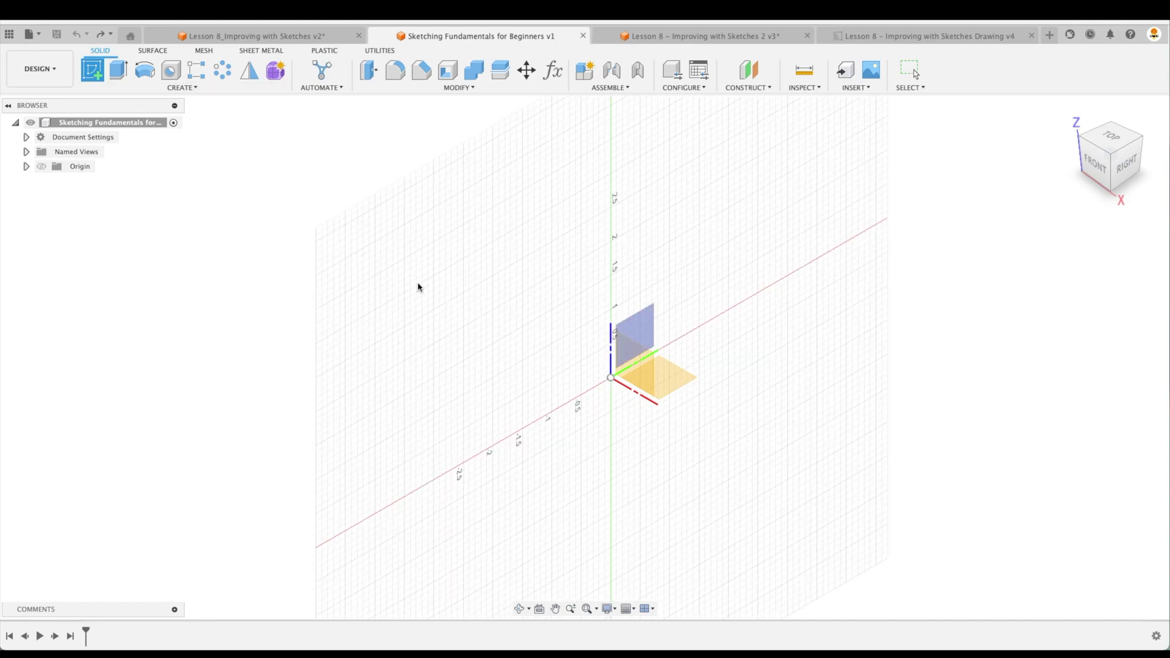
{"action": "left_click", "coordinate": [640, 370]}
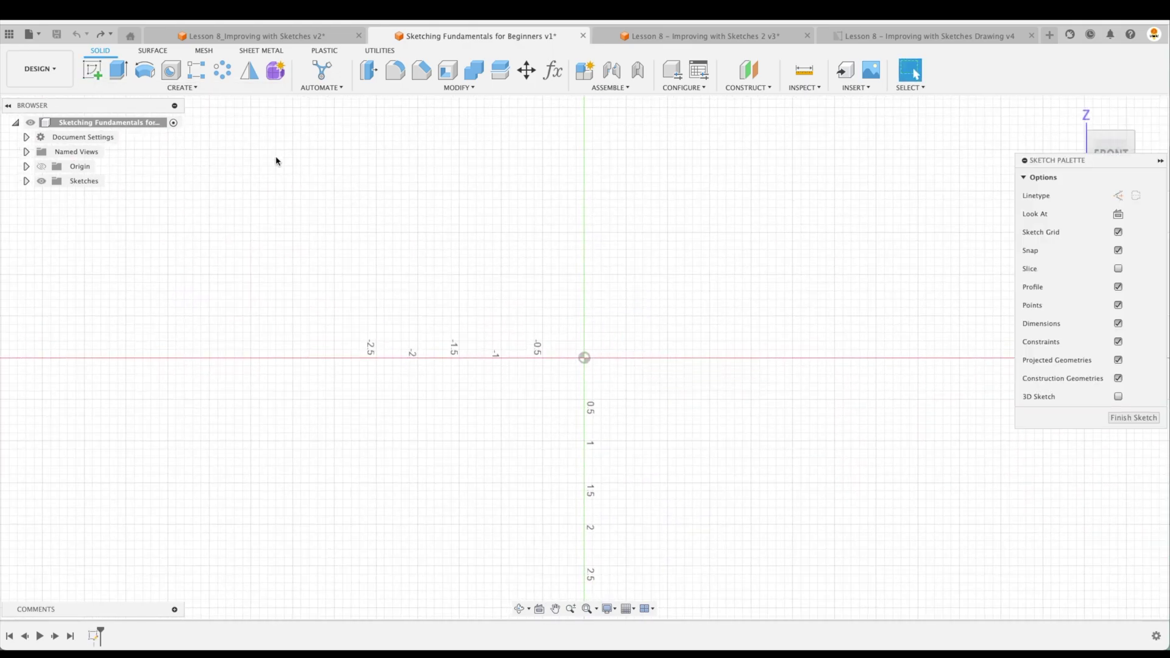
- Draw a center diameter circle at the origin and dimension its diameter to 1.375 in
{"action": "key", "text": "c"}
{"action": "left_click", "coordinate": [584, 358]}
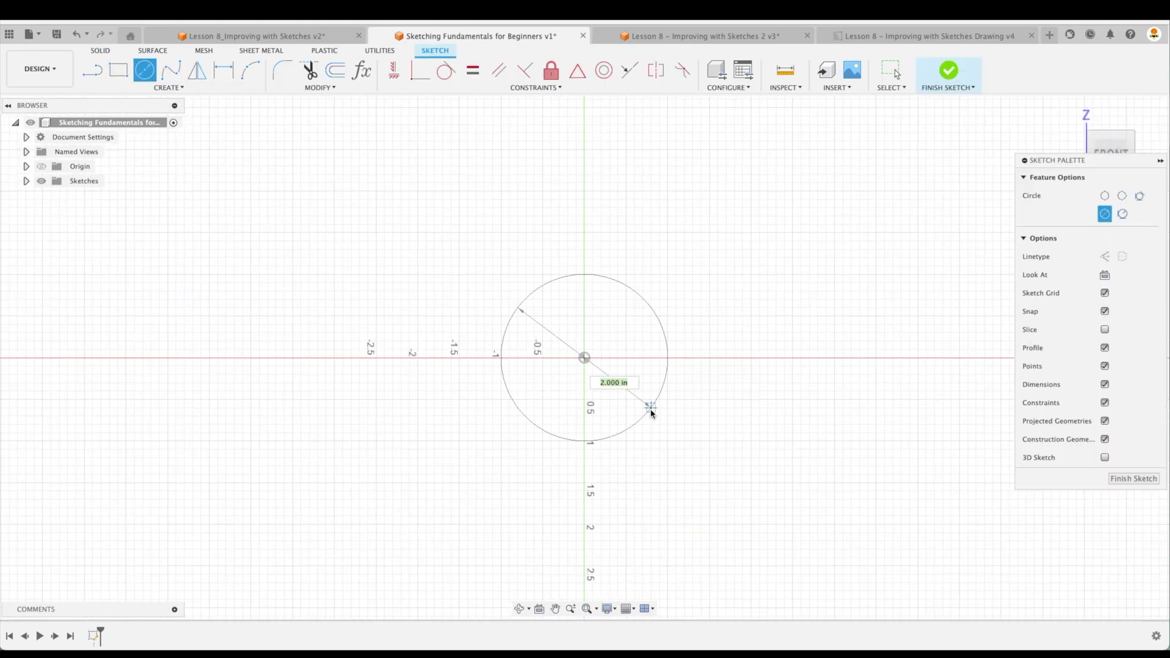
{"action": "left_click", "coordinate": [674, 433]}
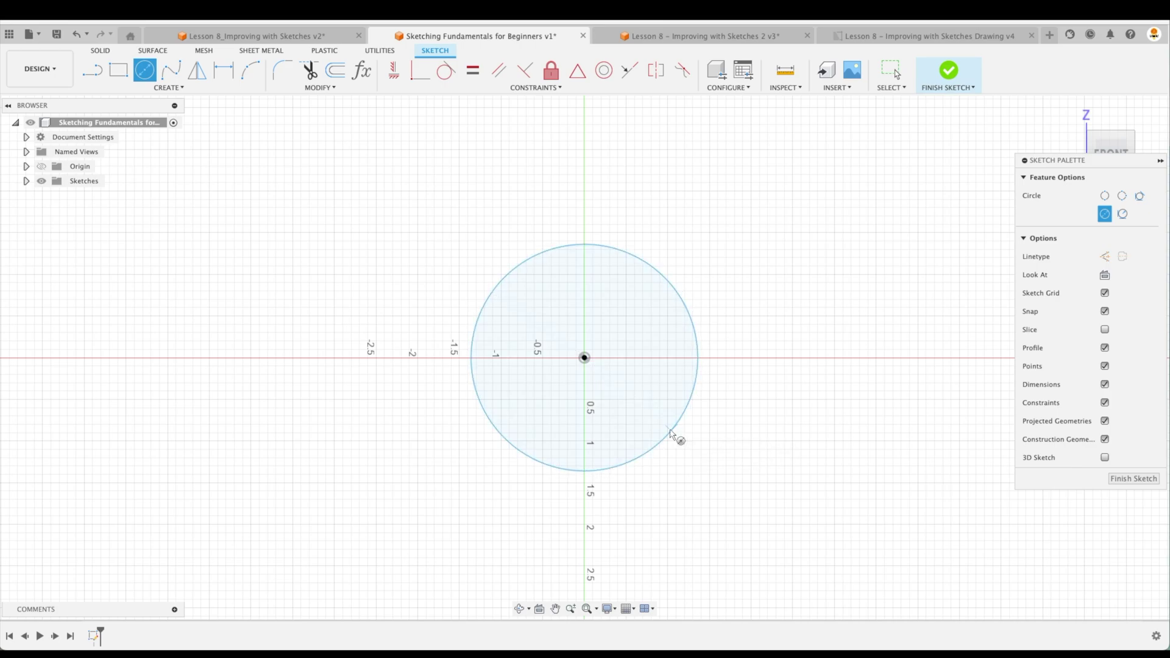
{"action": "key", "text": "d"}
{"action": "left_click", "coordinate": [674, 432]}
{"action": "left_click", "coordinate": [740, 317]}
{"action": "type", "text": "1.375"}
{"action": "key", "text": "Return"}
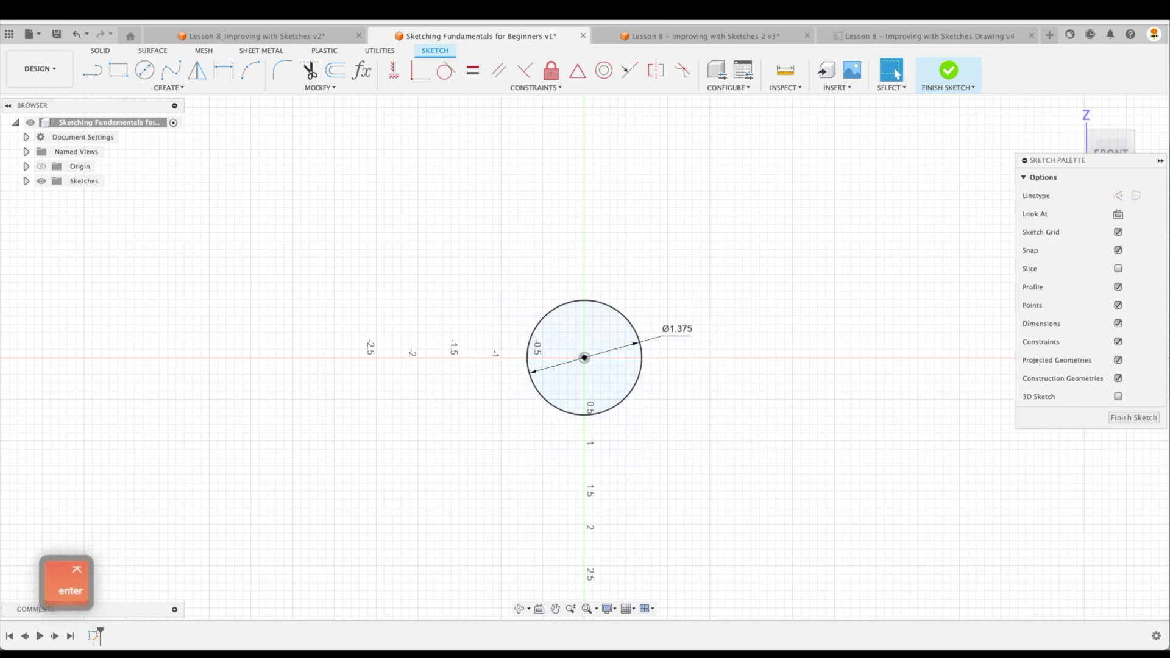
- Add a second, concentric circle at the origin with a diameter of 2.5 in
{"action": "right_click", "coordinate": [543, 195]}
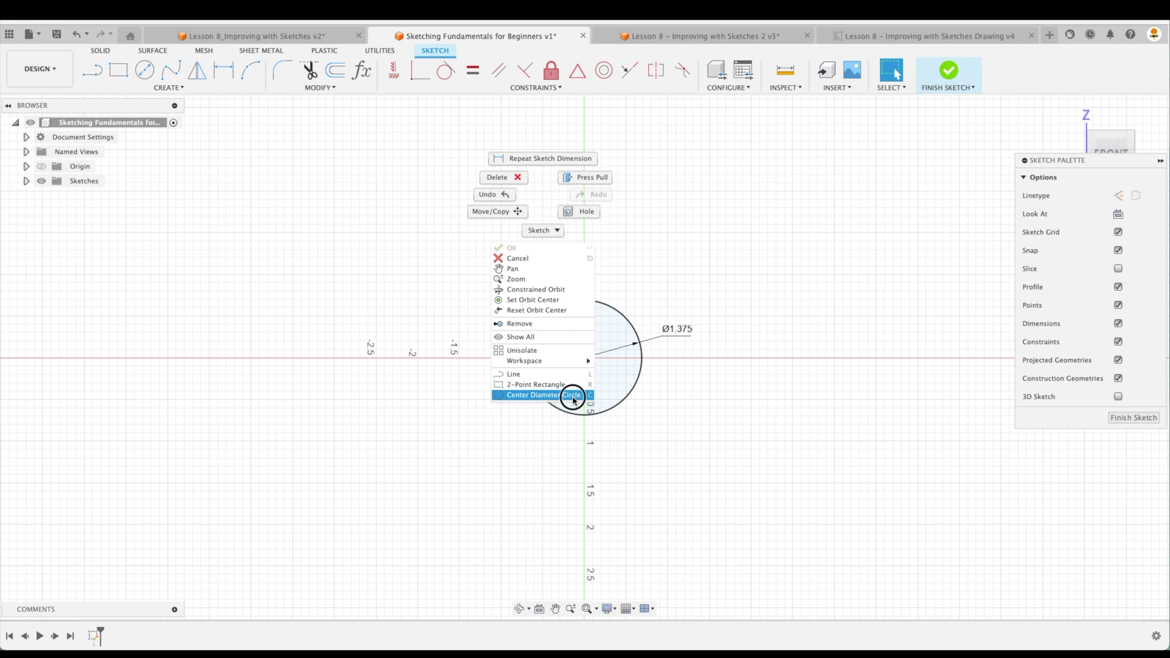
{"action": "left_click", "coordinate": [569, 396]}
{"action": "left_click", "coordinate": [584, 358]}
{"action": "type", "text": "2.5"}
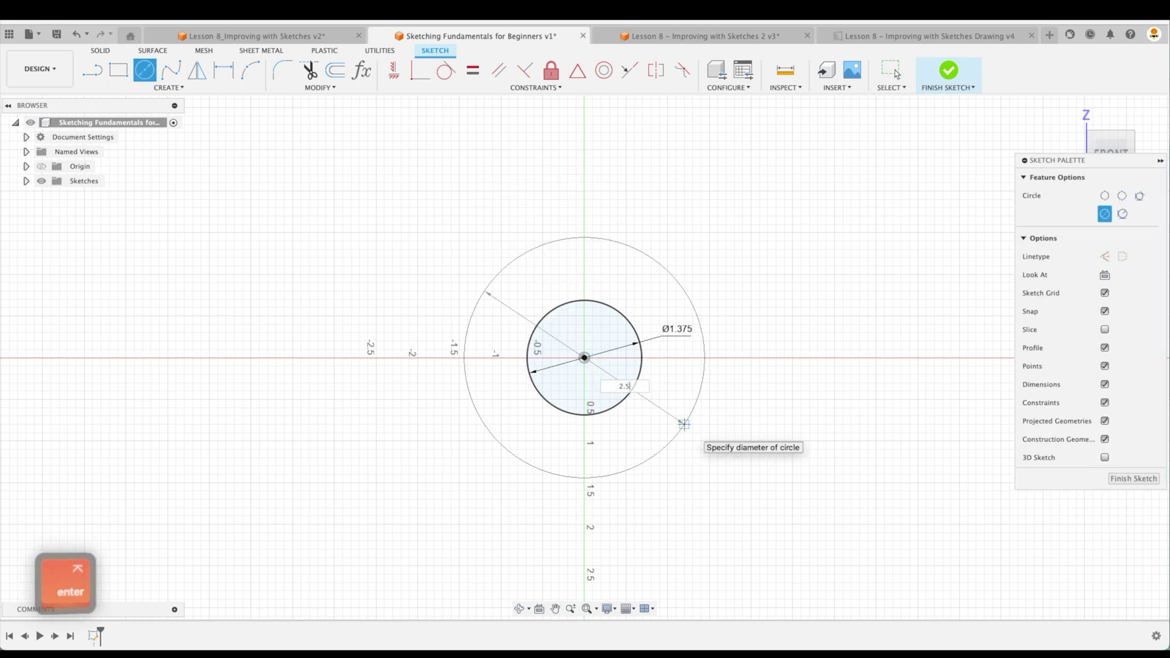
{"action": "key", "text": "Return"}
- Draw a 2 by 2 in two-point rectangle from the origin, extending up and to the left of the circles' center
{"action": "left_click", "coordinate": [118, 69]}
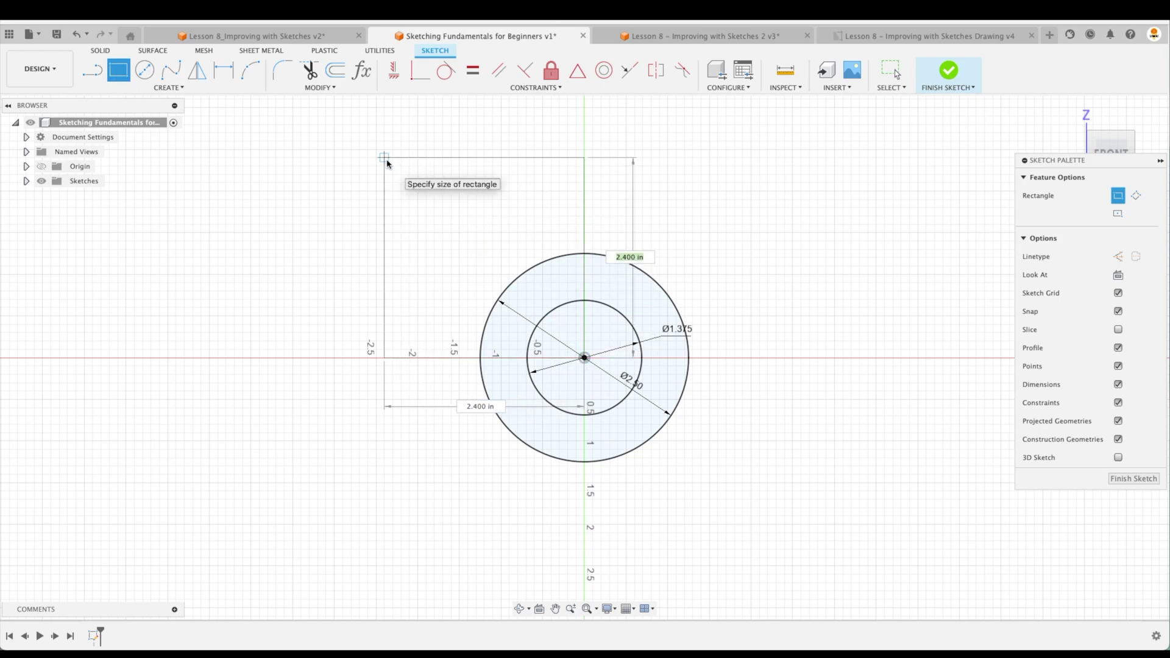
{"action": "type", "text": "2"}
{"action": "key", "text": "Tab"}
{"action": "type", "text": "2"}
{"action": "key", "text": "Return"}
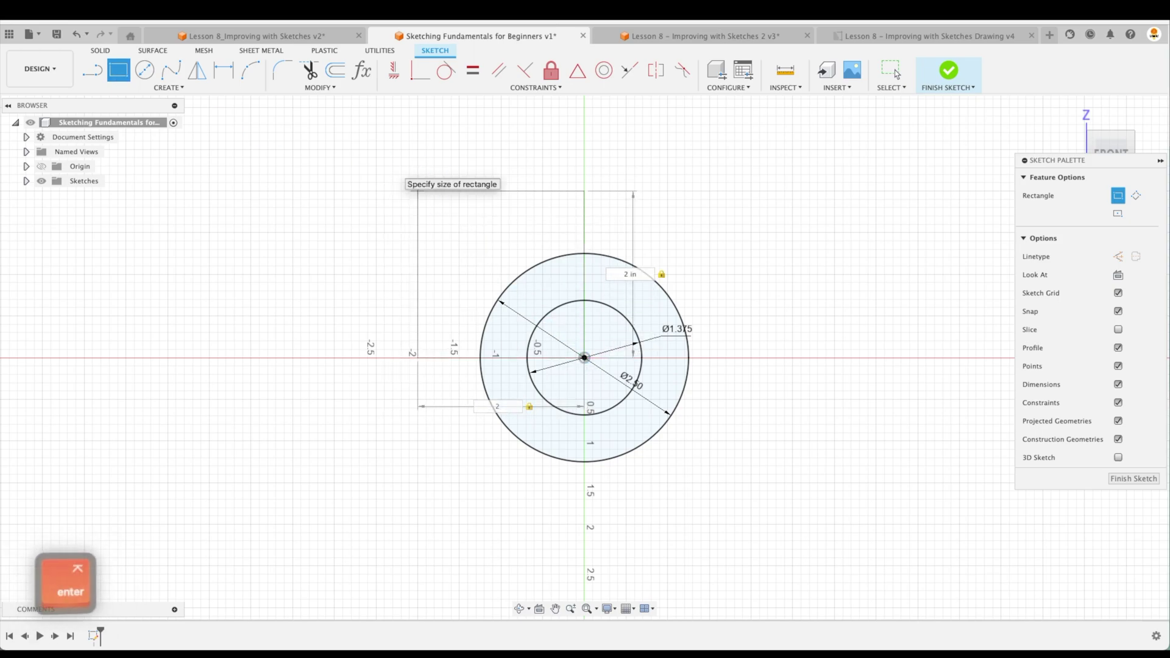
- Place a sketch point outside the rectangle, about 3 in left of and 2 in above the origin
{"action": "left_click", "coordinate": [169, 87]}
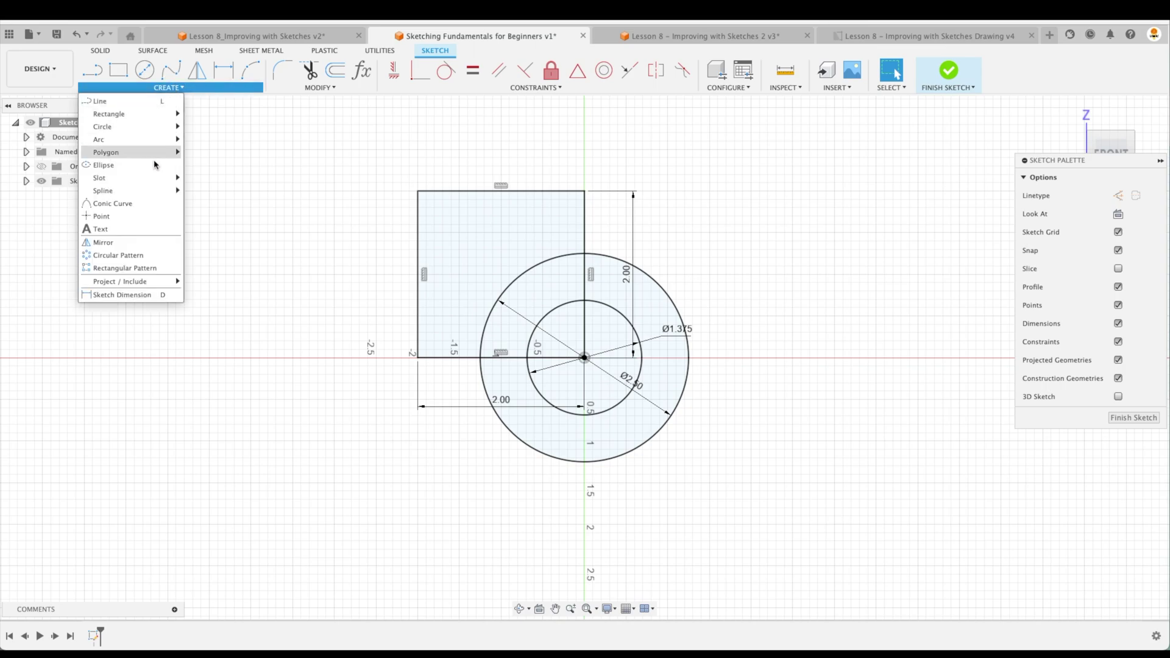
{"action": "left_click", "coordinate": [130, 216]}
{"action": "scroll", "coordinate": [476, 249], "scroll_direction": "up", "scroll_amount": 2}
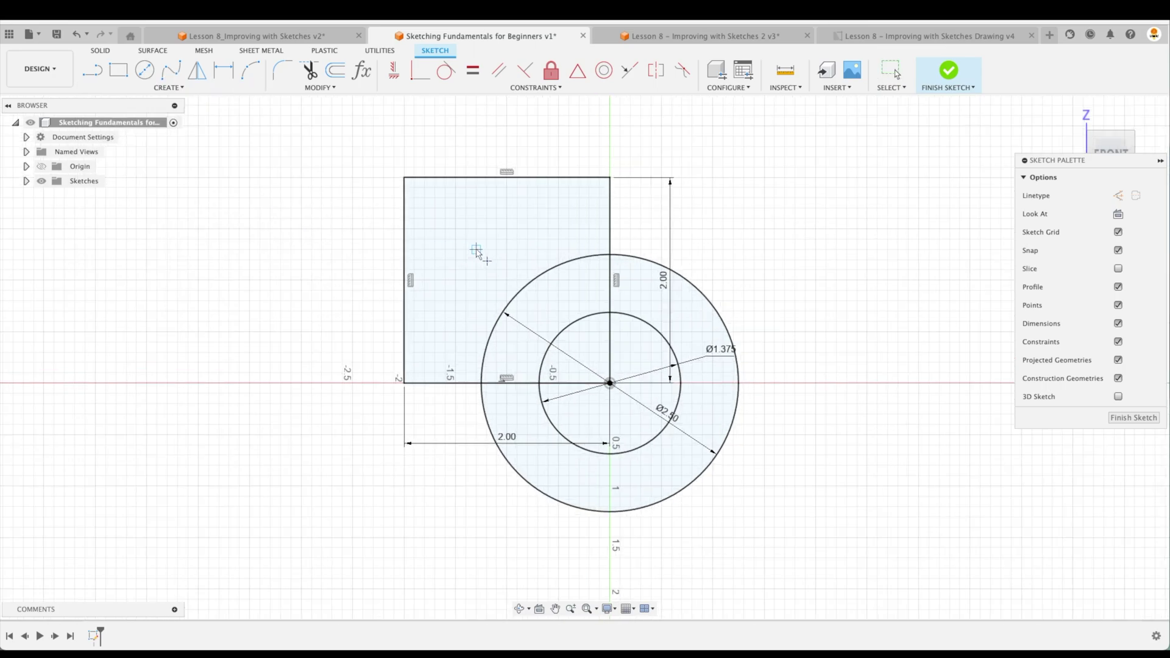
{"action": "left_click", "coordinate": [463, 238]}
{"action": "key", "text": "Escape"}
{"action": "left_click", "coordinate": [301, 177]}
{"action": "key", "text": "Escape"}
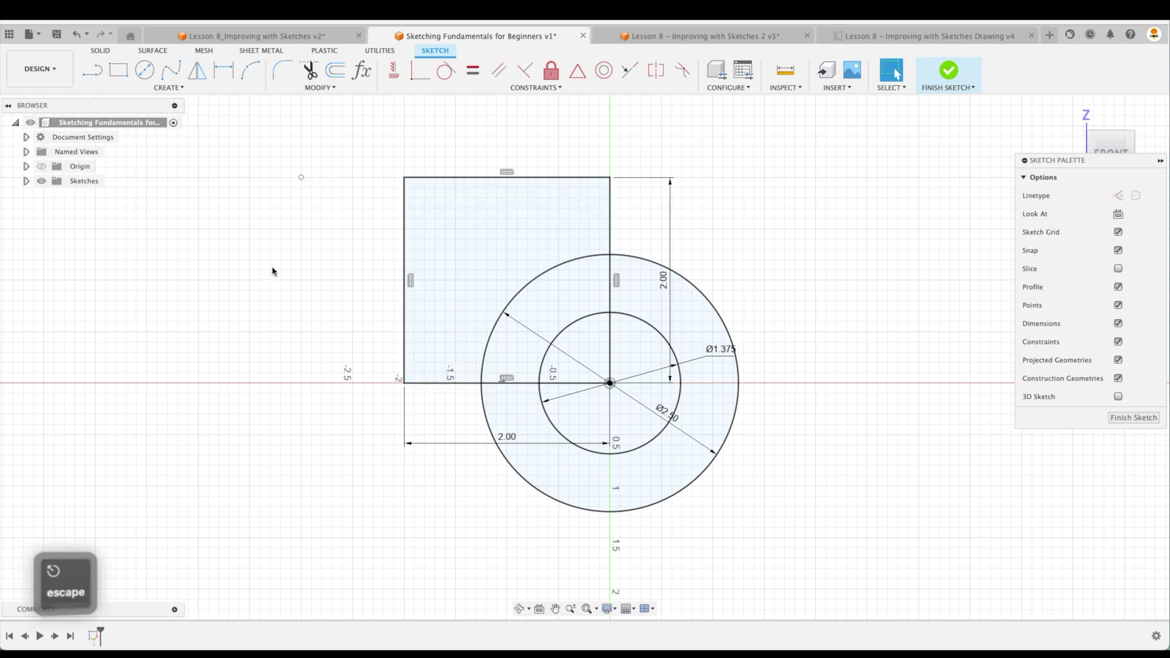
- Dimension the vertical distance from the sketch point to the rectangle's bottom edge as 1.25 in
{"action": "key", "text": "d"}
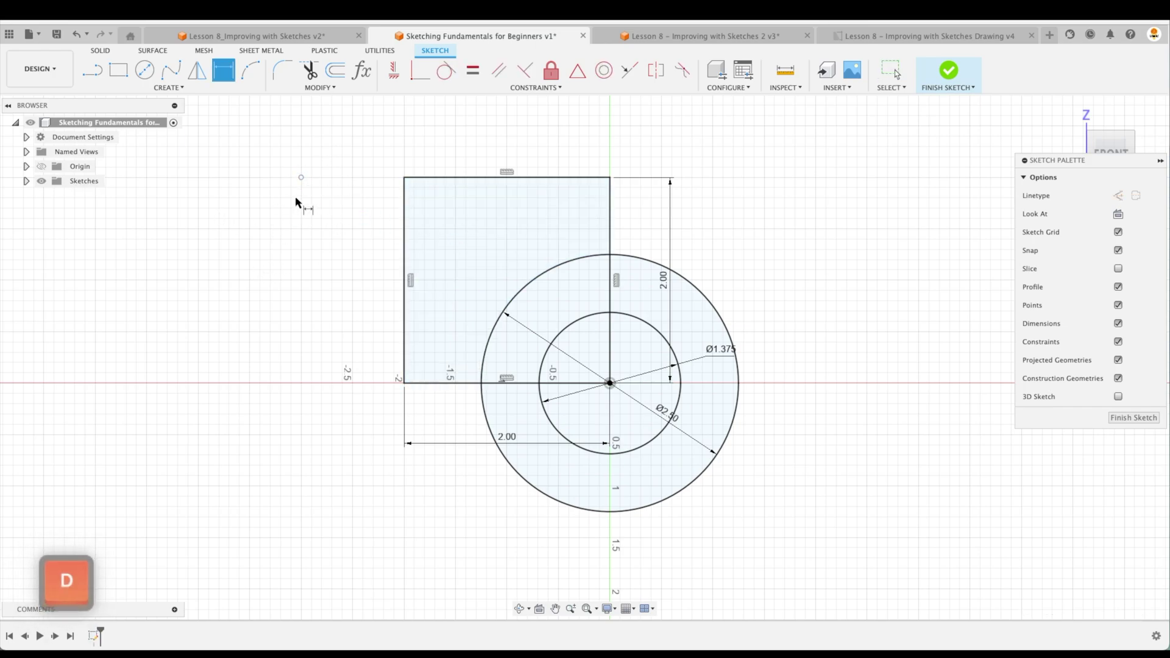
{"action": "left_click", "coordinate": [301, 178]}
{"action": "left_click", "coordinate": [457, 383]}
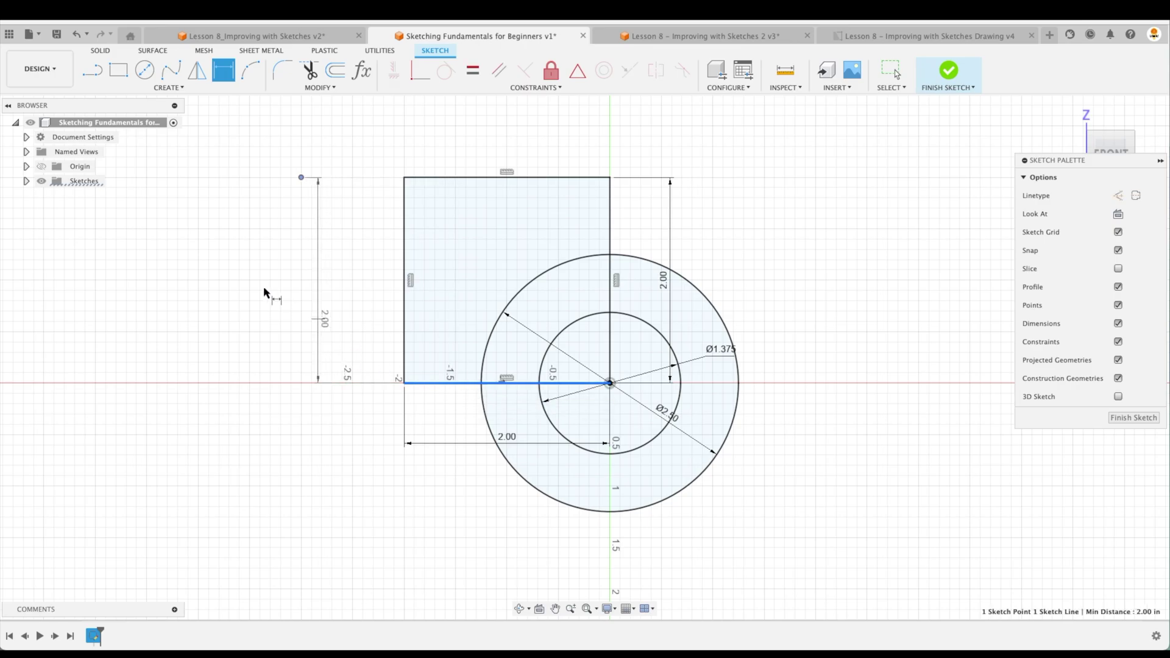
{"action": "left_click", "coordinate": [281, 304]}
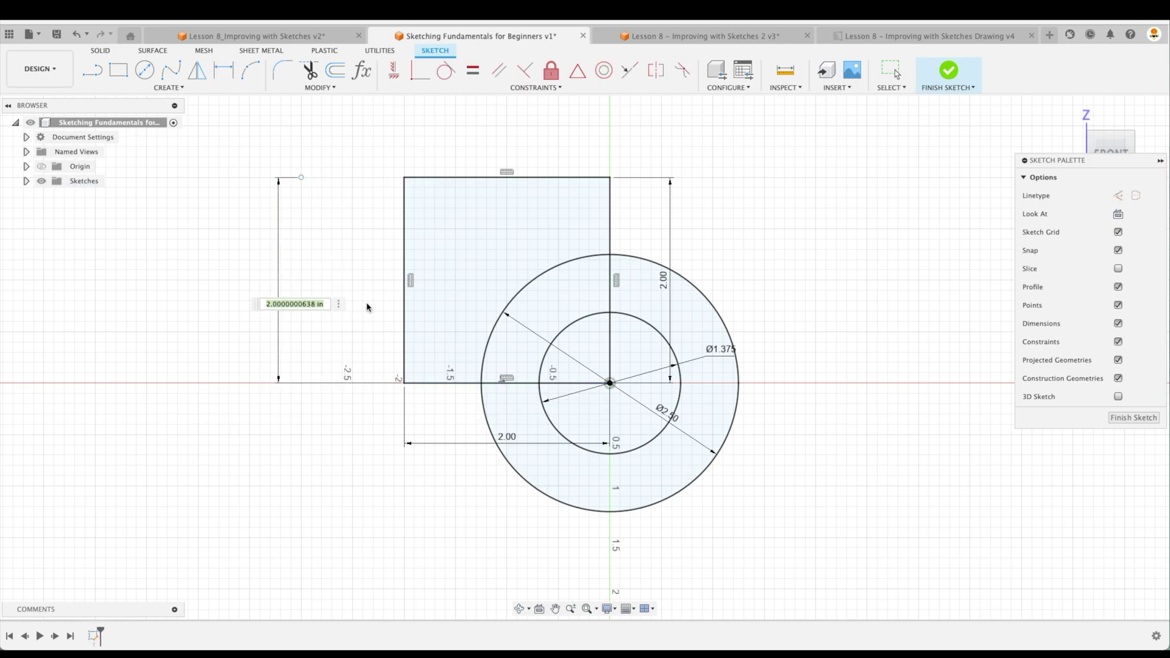
{"action": "type", "text": "1.25"}
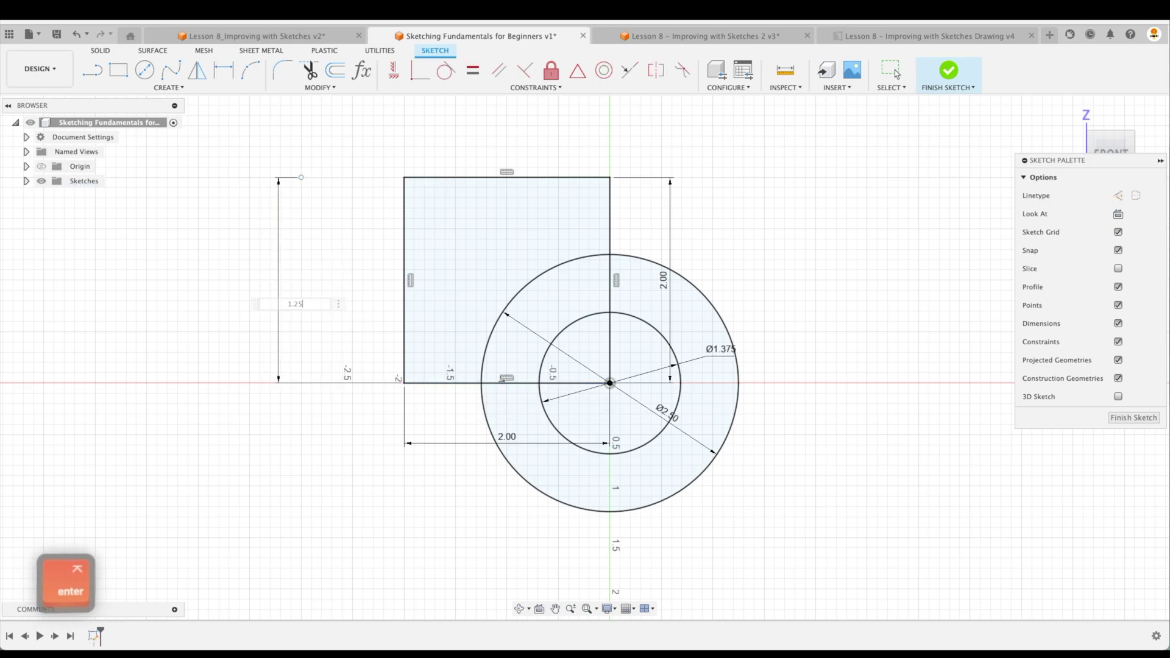
{"action": "key", "text": "Return"}
- Dimension the horizontal distance from the sketch point to the rectangle's right edge as 1.25 in, and finish the sketch in the home view
{"action": "key", "text": "d"}
{"action": "left_click", "coordinate": [301, 254]}
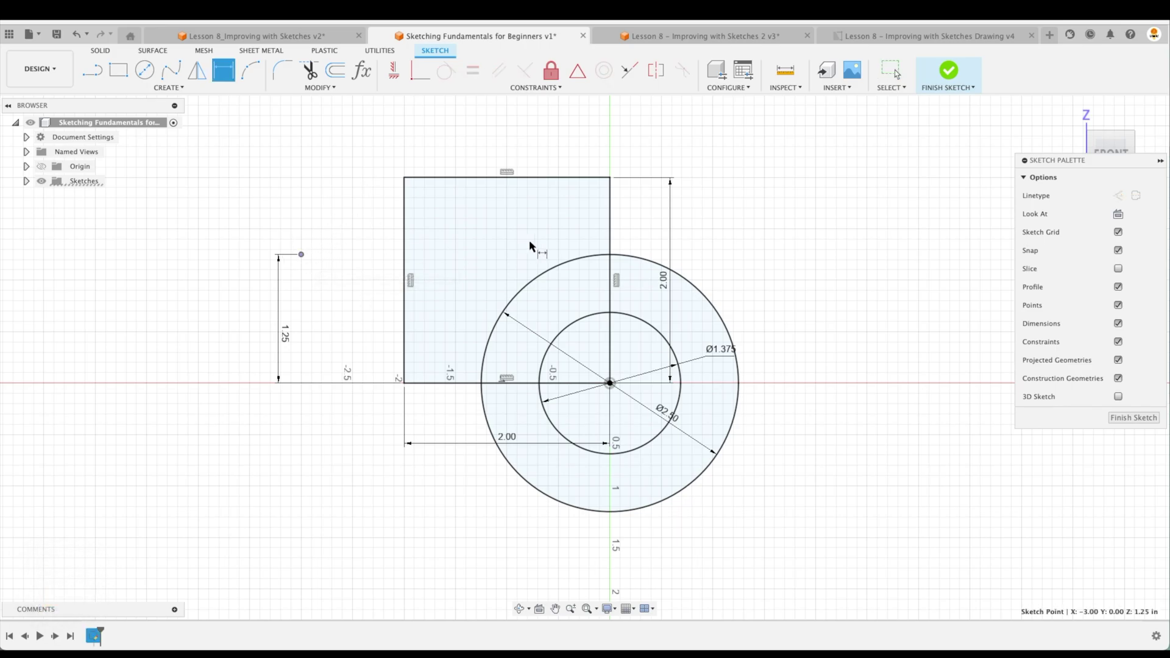
{"action": "left_click", "coordinate": [610, 250]}
{"action": "left_click", "coordinate": [518, 124]}
{"action": "type", "text": "1.25"}
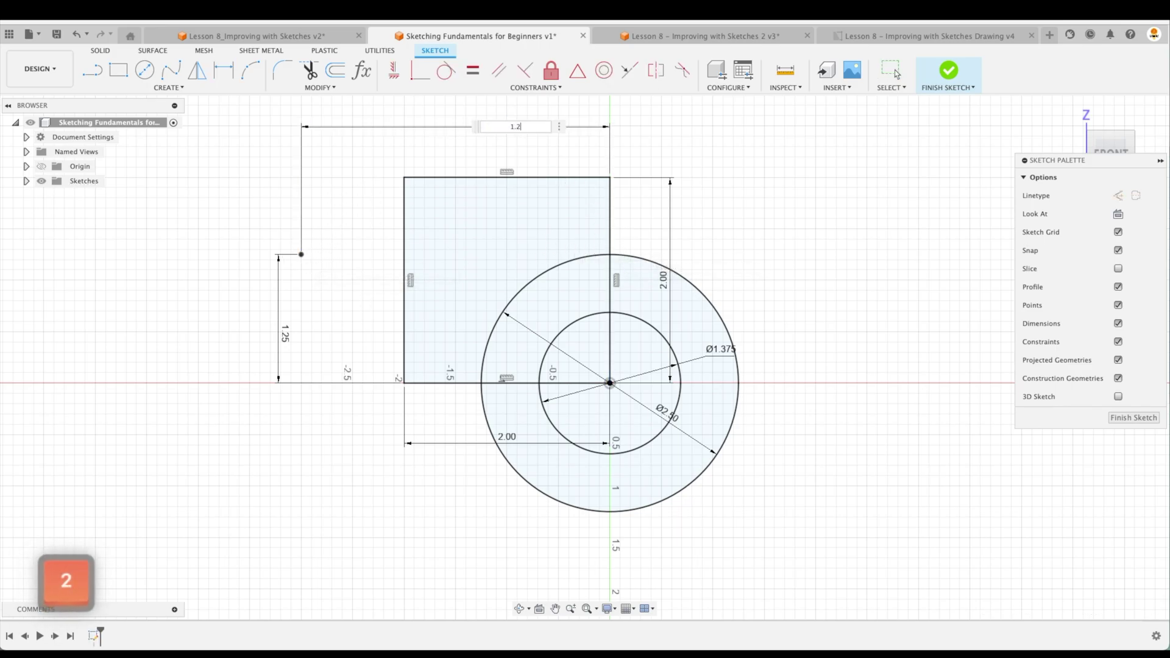
{"action": "key", "text": "Return"}
{"action": "key", "text": "Escape"}
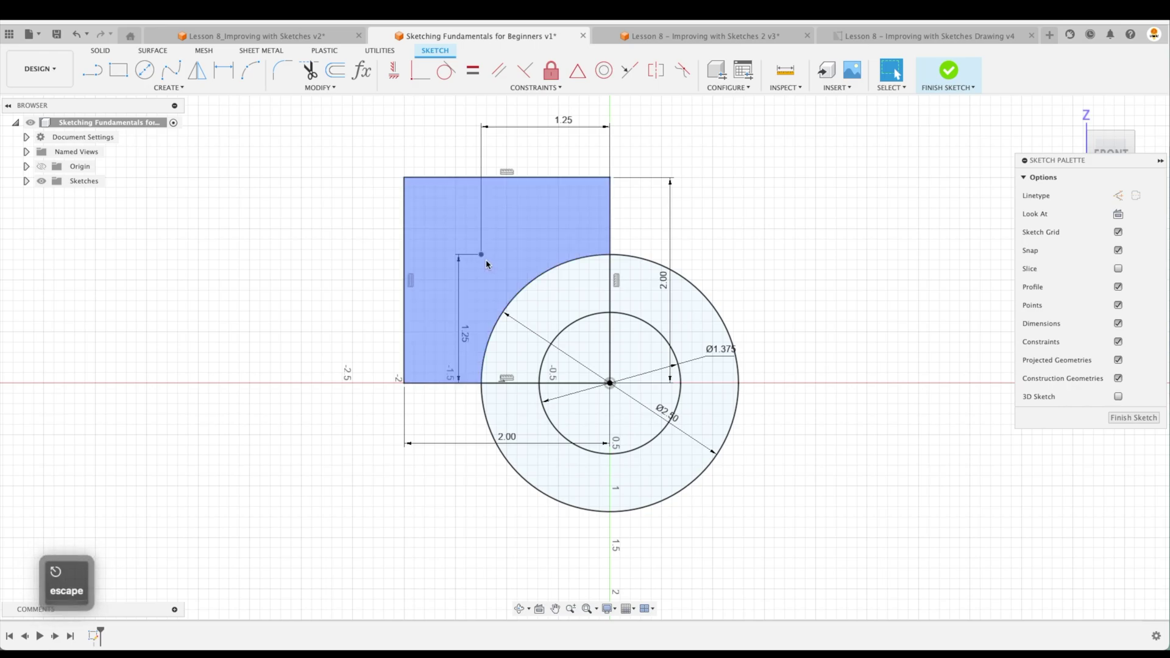
{"action": "left_click", "coordinate": [1128, 418]}
{"action": "left_click", "coordinate": [1067, 117]}
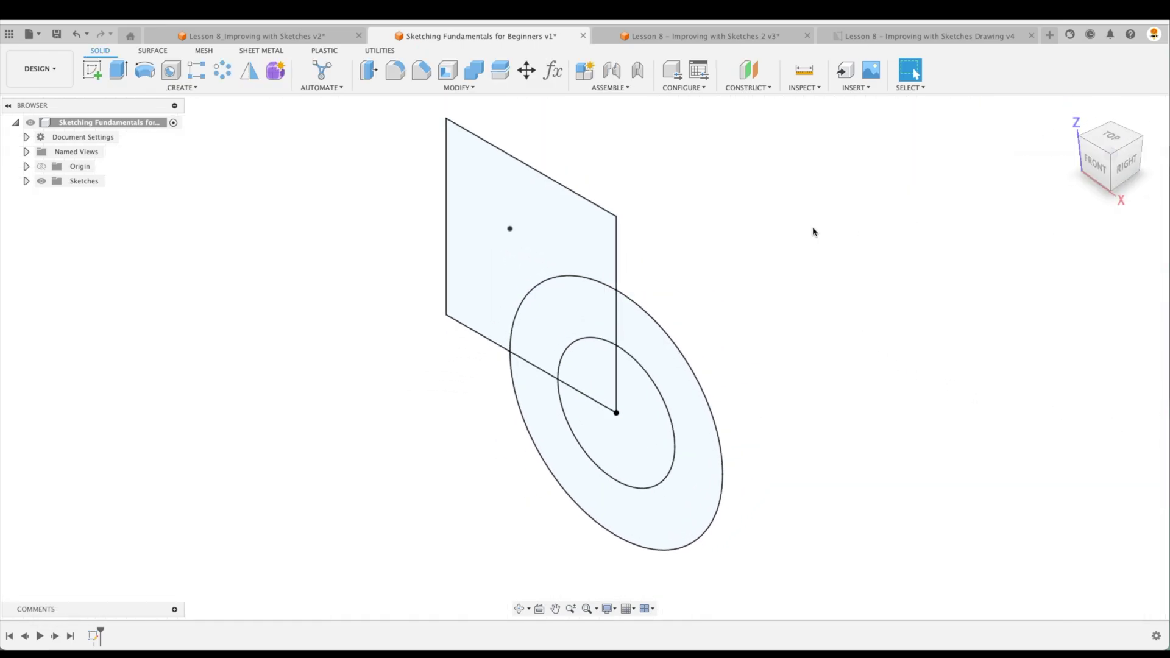
- Extrude the full ring between the two circles, including its overlap with the rectangle, 1 in as a new body
{"action": "left_click", "coordinate": [118, 70]}
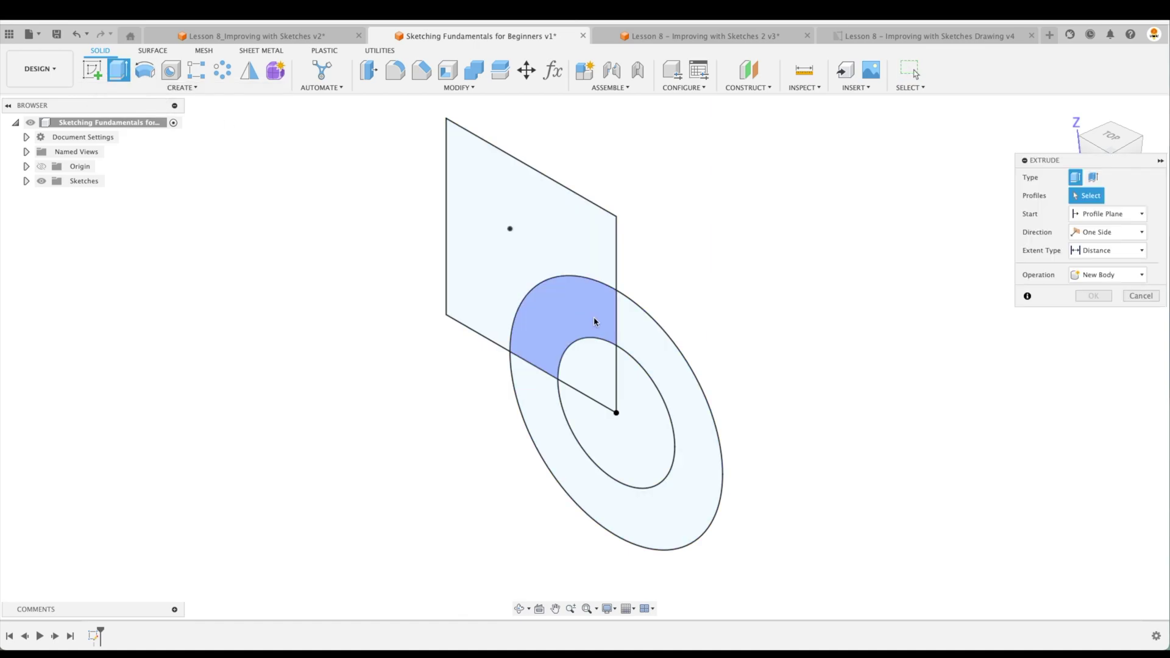
{"action": "left_click", "coordinate": [572, 323]}
{"action": "left_click", "coordinate": [650, 347]}
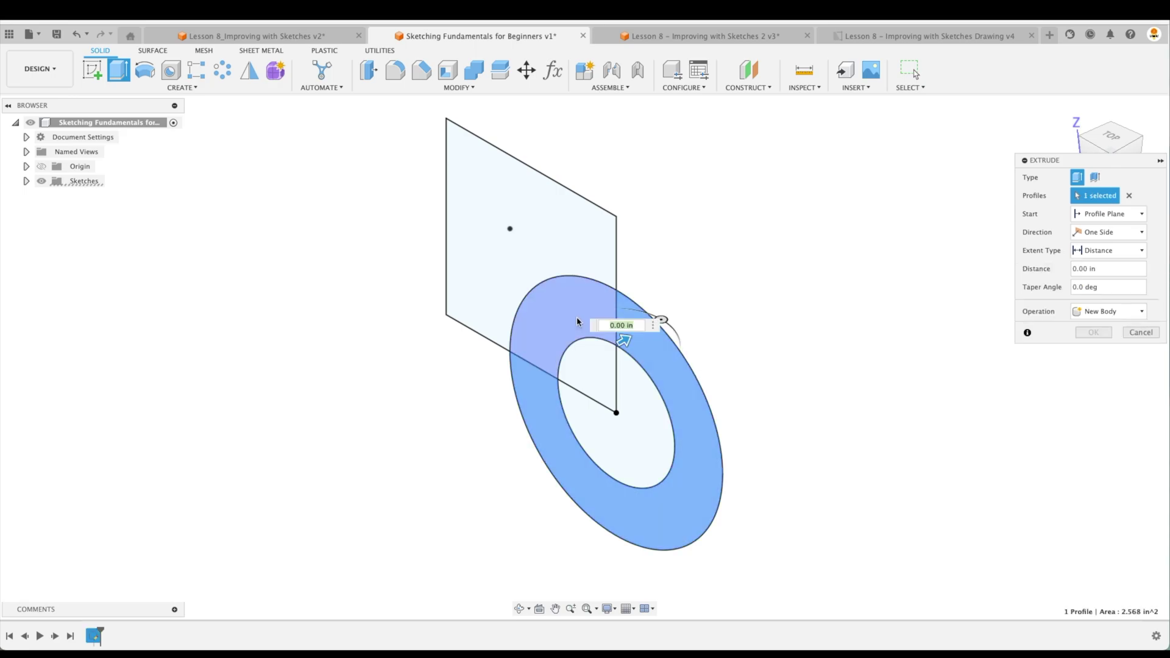
{"action": "left_click_drag", "start_coordinate": [584, 323], "coordinate": [731, 302]}
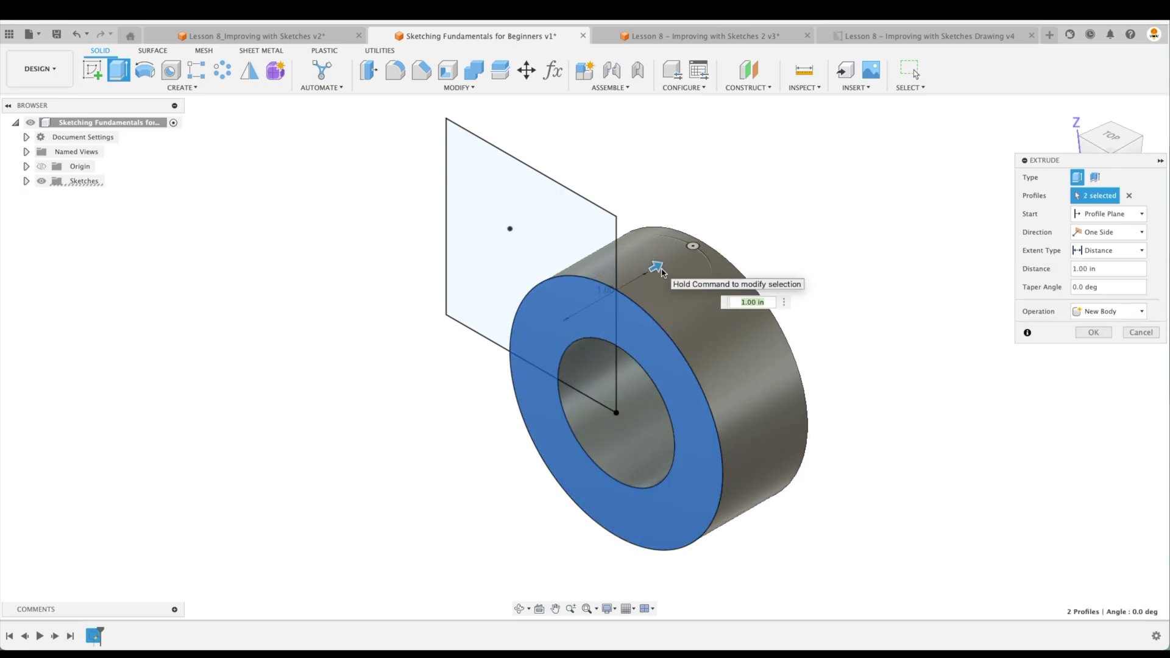
{"action": "key", "text": "Return"}
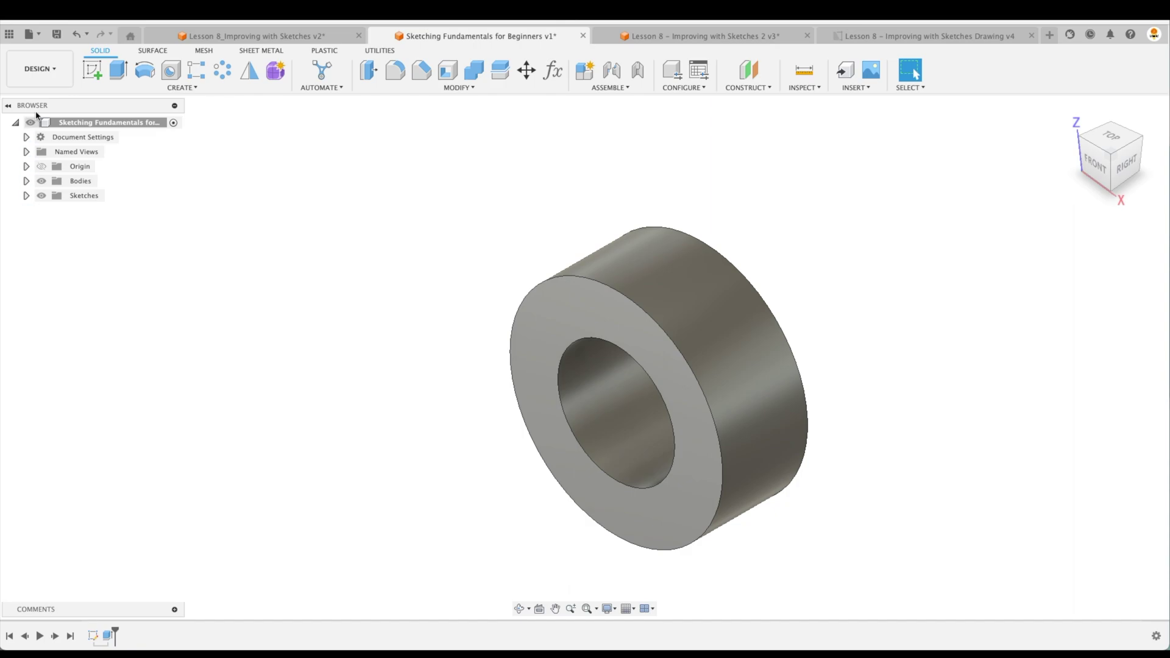
- Show Sketch1 again and extrude the rectangle's area outside the ring 0.5 in, joined to the ring body
{"action": "left_click", "coordinate": [27, 195]}
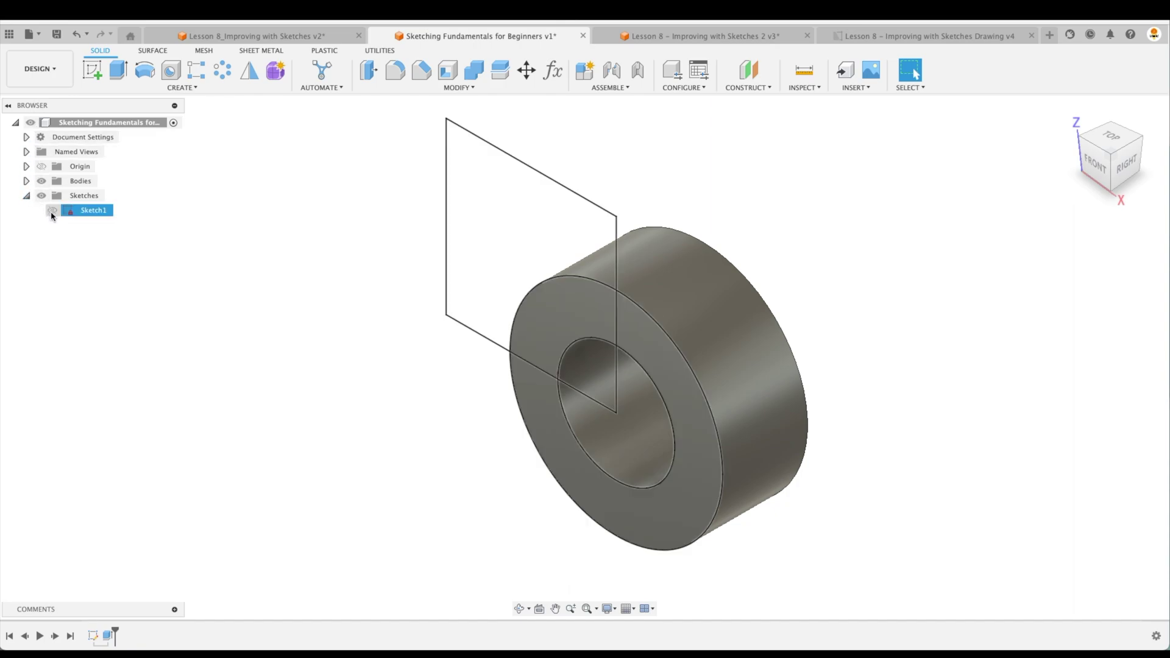
{"action": "left_click", "coordinate": [51, 211]}
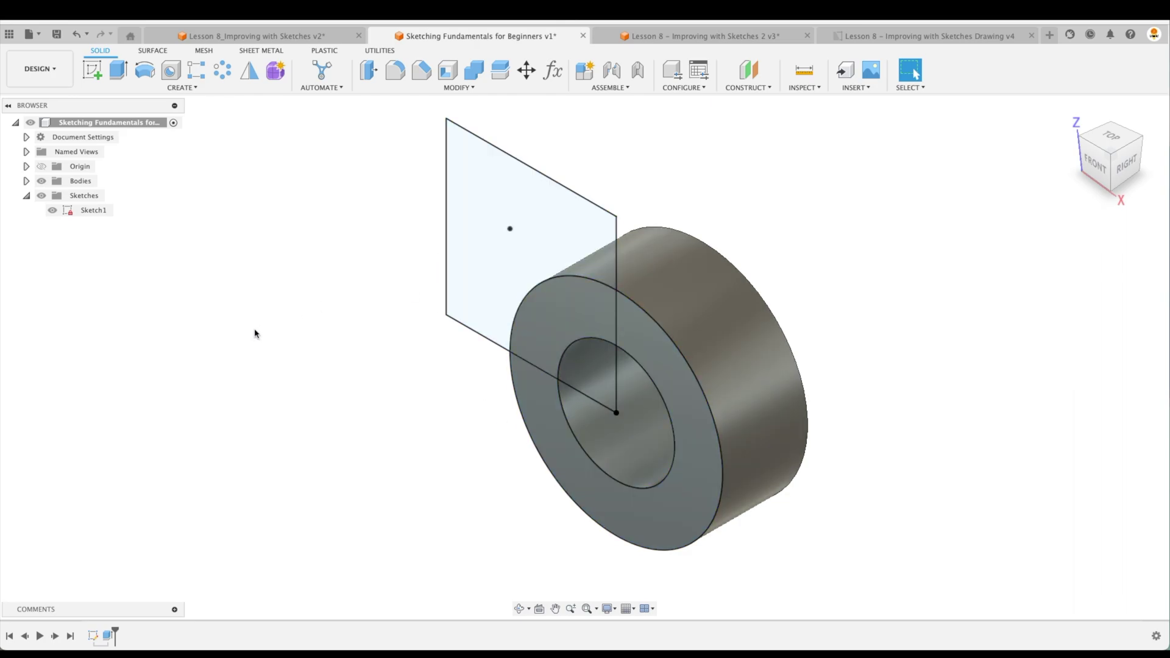
{"action": "left_click", "coordinate": [119, 70]}
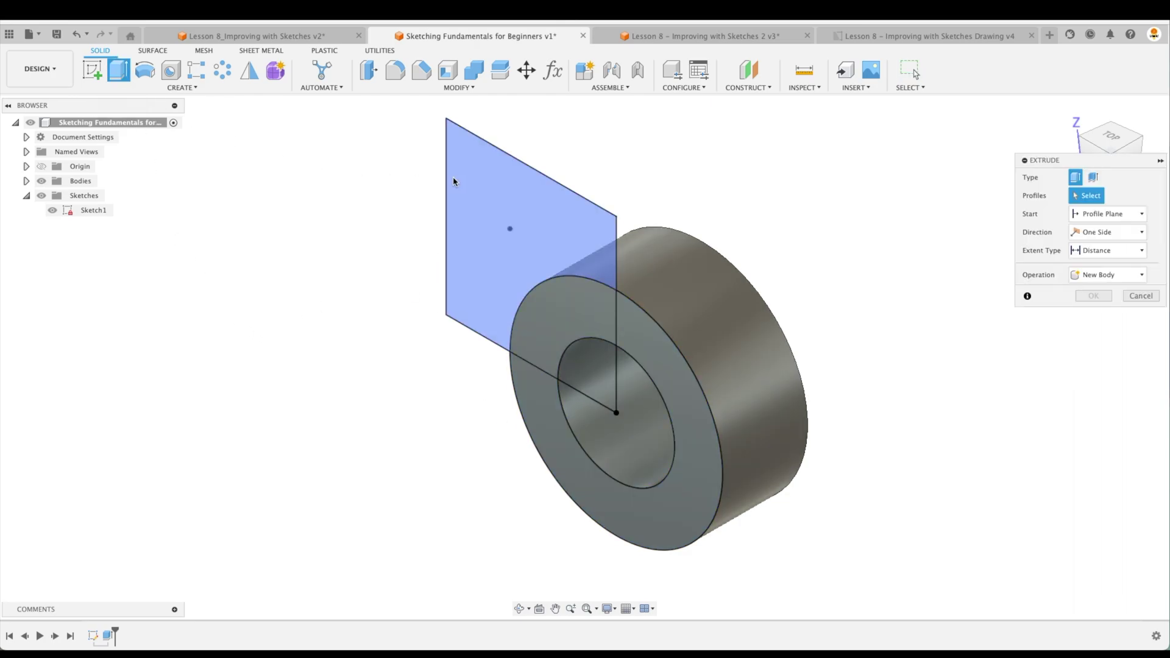
{"action": "left_click", "coordinate": [554, 218]}
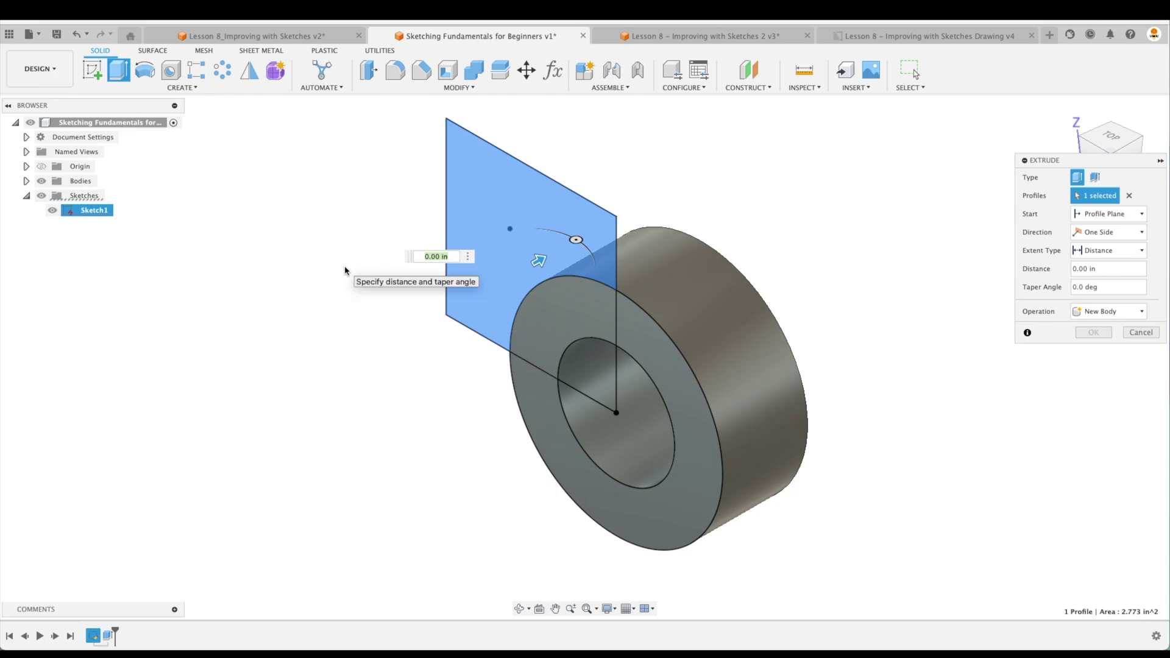
{"action": "type", "text": ".5"}
{"action": "left_click", "coordinate": [1093, 332]}
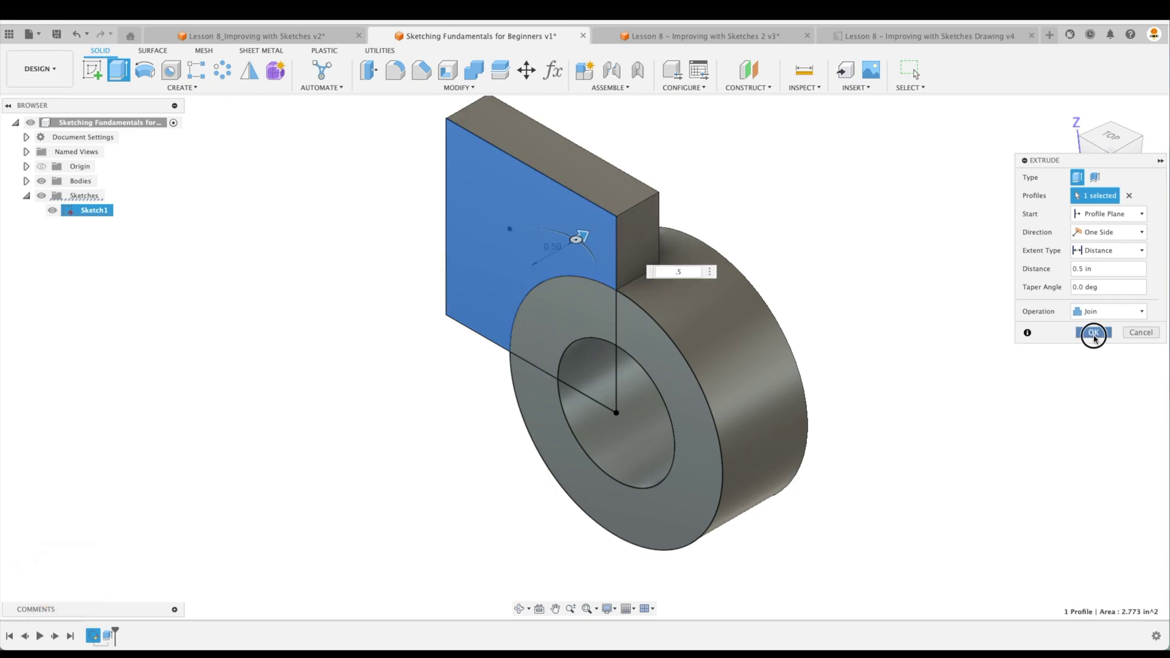
- Cut a counterbored hole through all at the plate's sketch point, with 1 in counterbore diameter and 0.25 in counterbore depth, and hide the sketch
{"action": "left_click", "coordinate": [54, 216]}
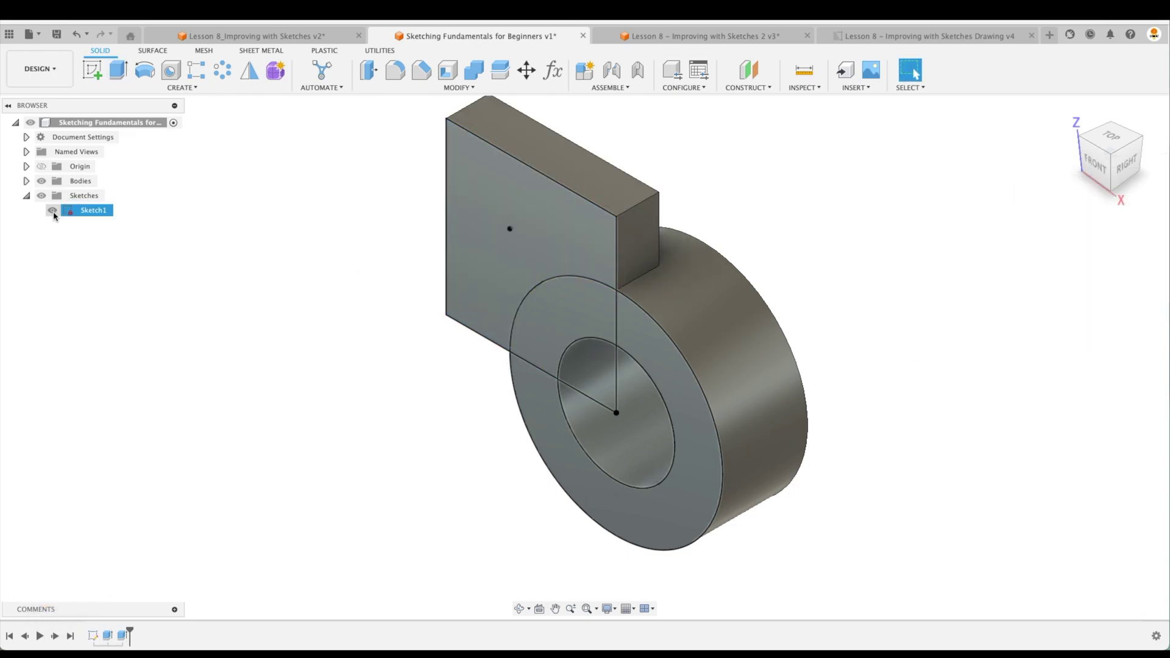
{"action": "left_click", "coordinate": [114, 252]}
{"action": "left_click", "coordinate": [171, 70]}
{"action": "left_click", "coordinate": [510, 231]}
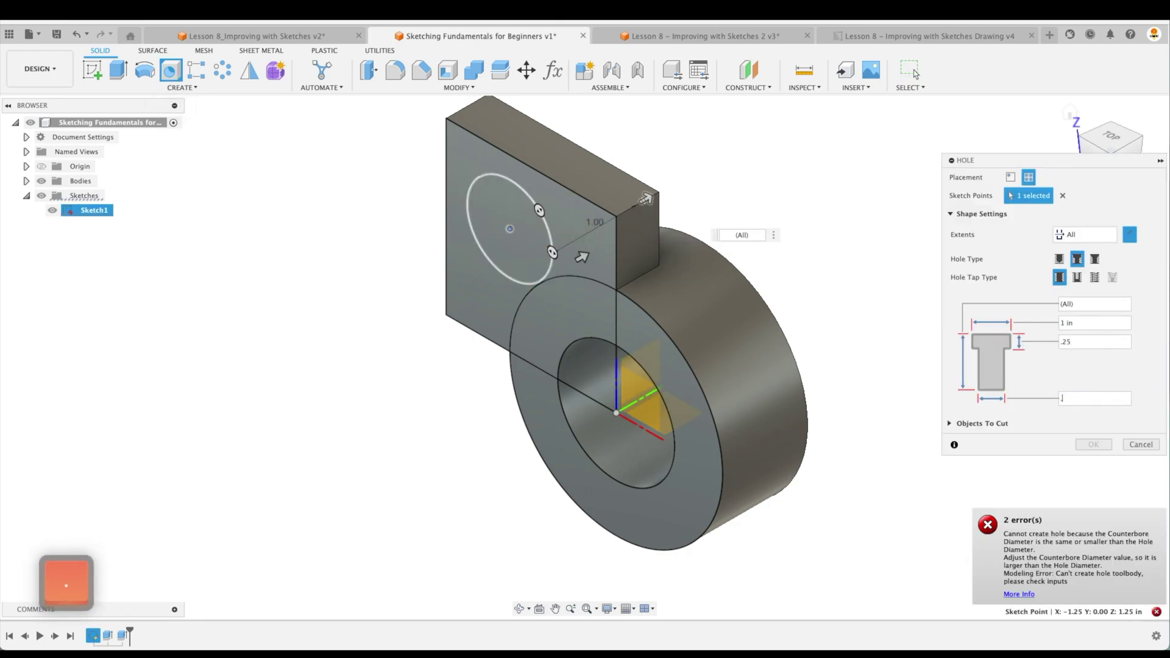
{"action": "key", "text": "Return"}
{"action": "left_click", "coordinate": [52, 210]}
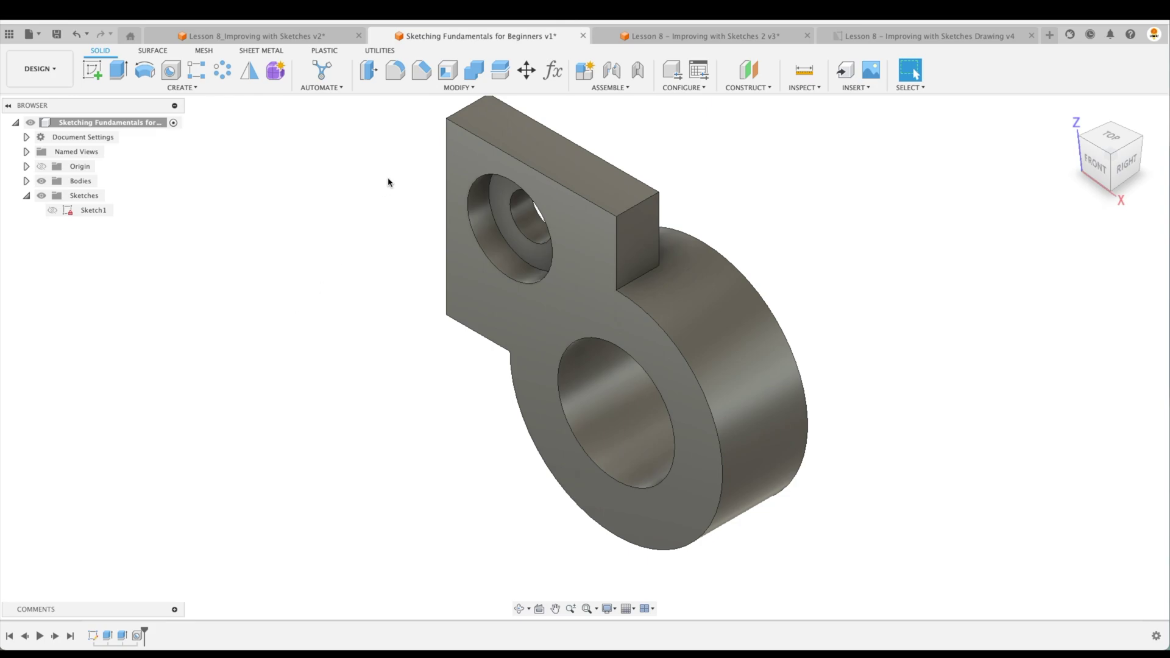
- Fillet the plate's upper-right and lower-left corner edges and its two junction edges with the ring at 0.125 in radius
{"action": "left_click", "coordinate": [395, 70]}
{"action": "left_click", "coordinate": [616, 237]}
{"action": "left_click", "coordinate": [461, 310]}
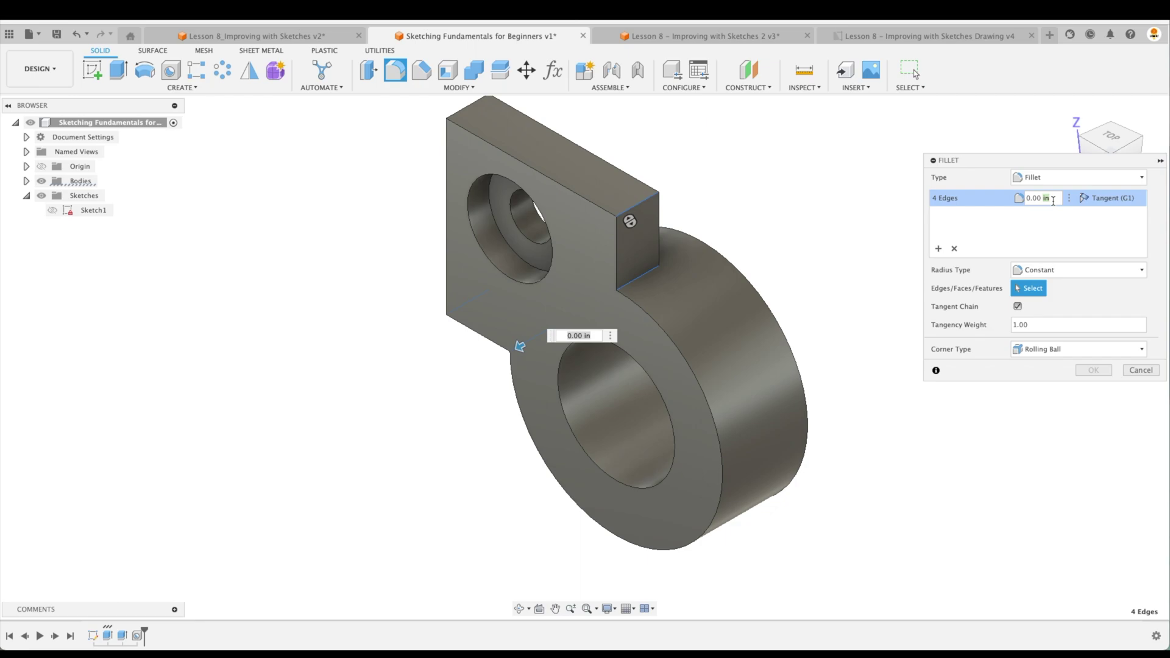
{"action": "left_click", "coordinate": [1042, 198]}
{"action": "type", "text": ".125"}
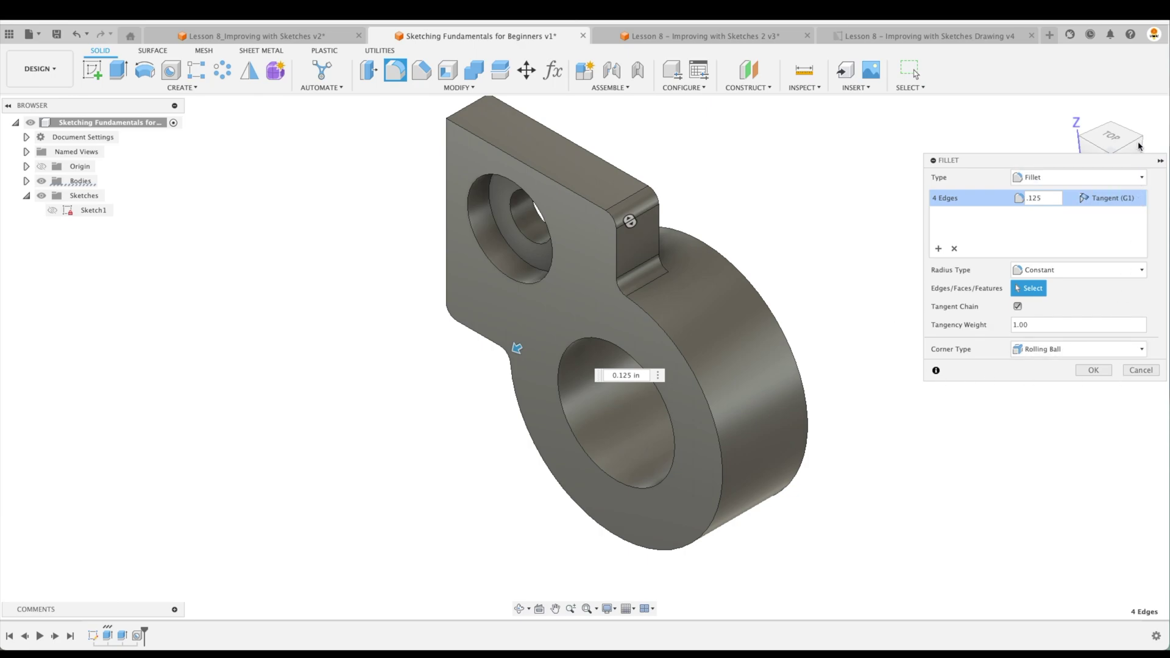
- Add a second fillet set of 0.75 in radius on the plate's corner edge beside the counterbored hole, and restore the home view
{"action": "left_click", "coordinate": [939, 255]}
{"action": "left_click", "coordinate": [477, 105]}
{"action": "type", "text": ".75"}
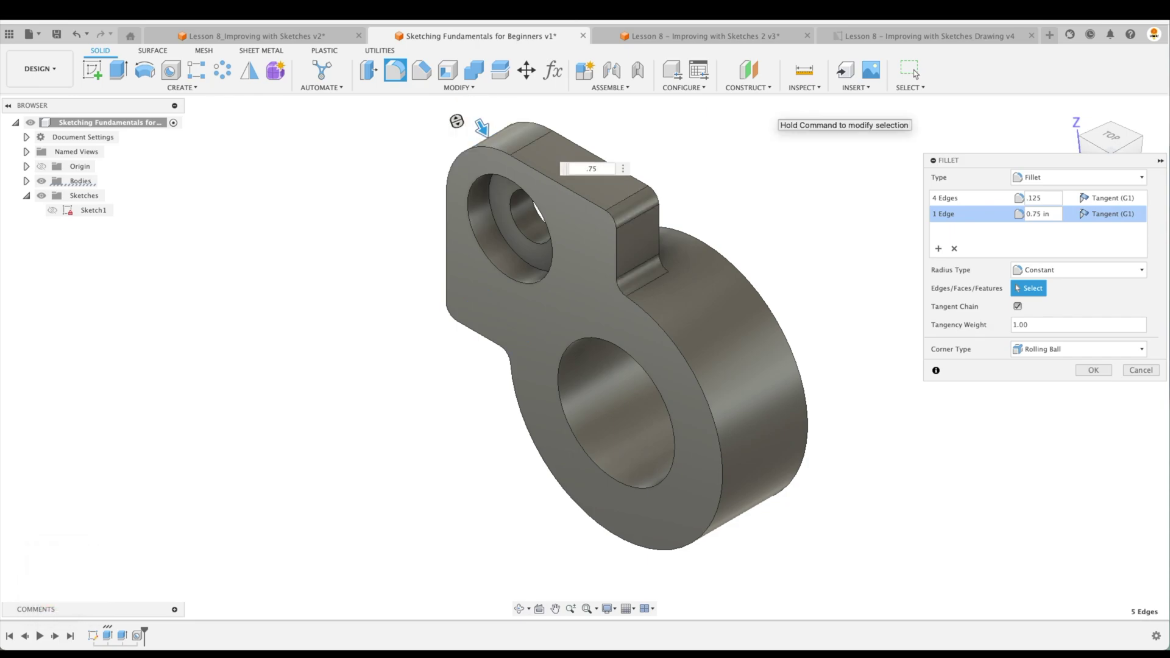
{"action": "key", "text": "Return"}
{"action": "left_click", "coordinate": [1070, 115]}
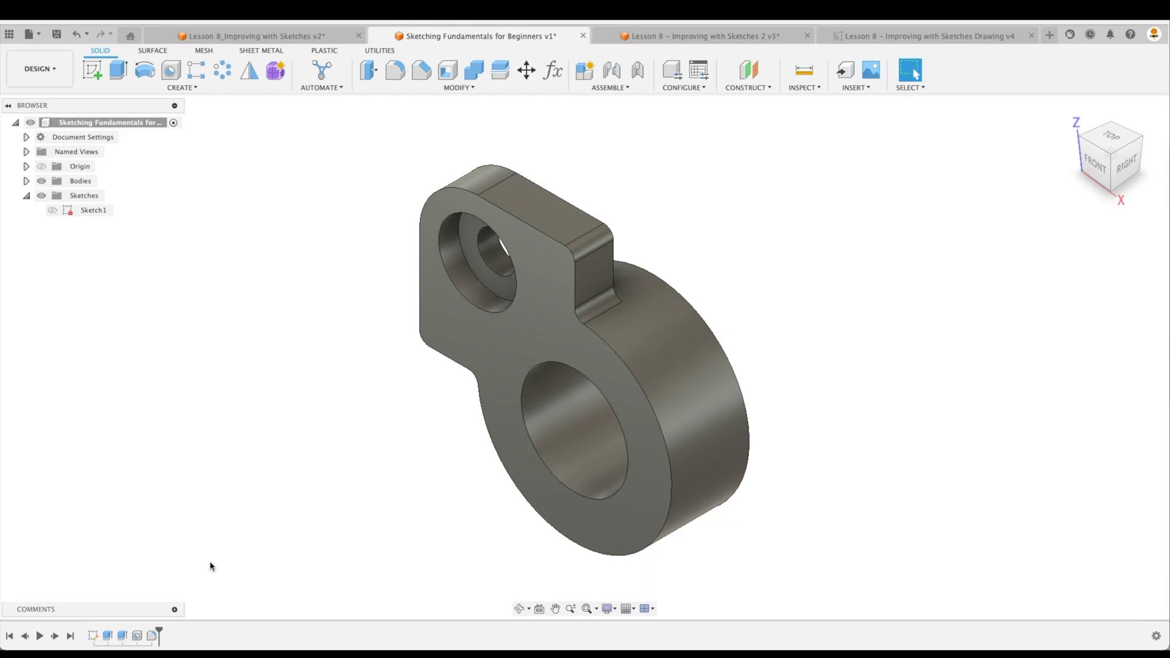
- Reopen the combined base sketch for editing
{"action": "double_click", "coordinate": [92, 635]}
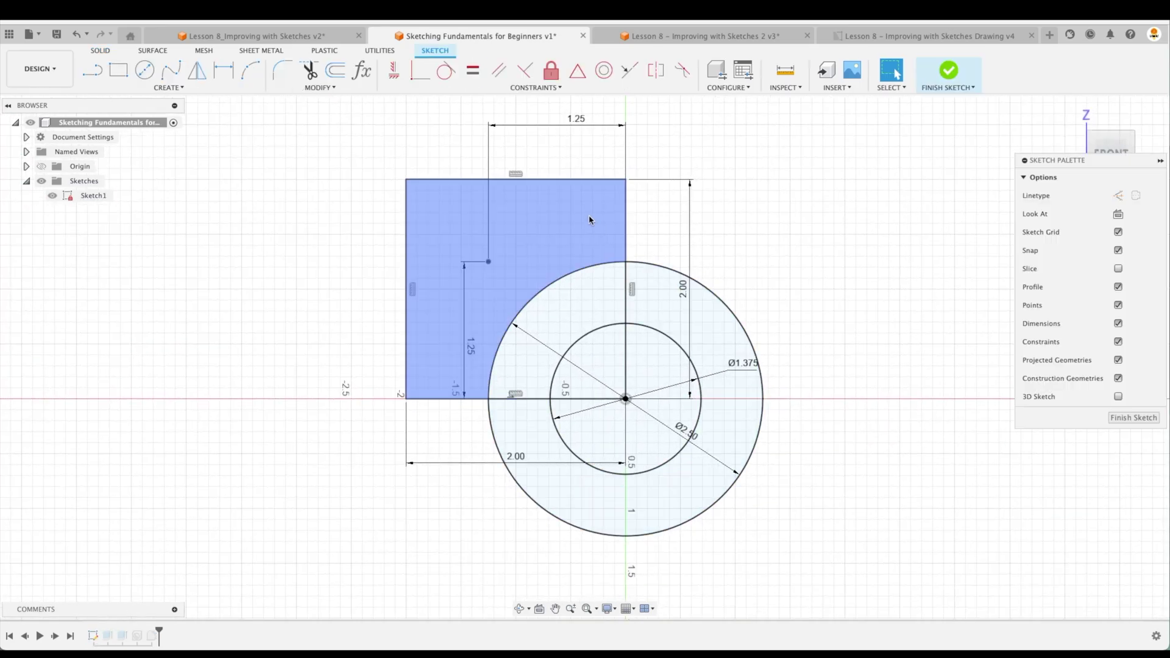